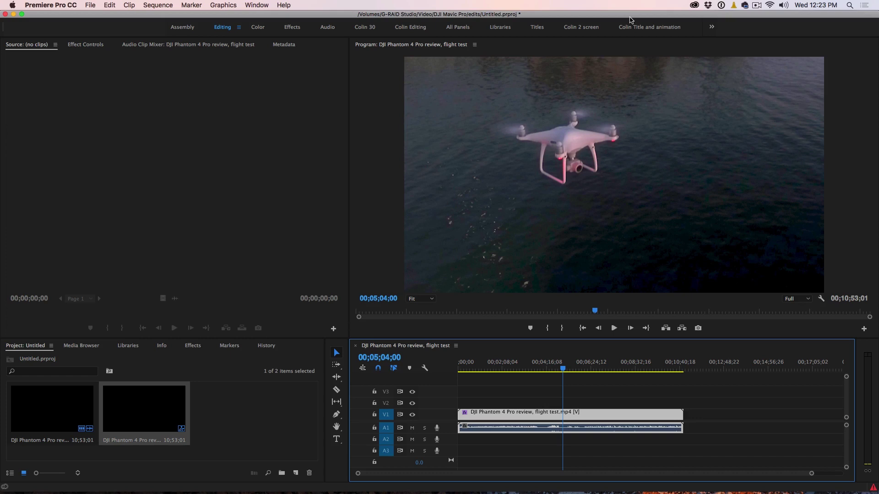
Check Creative Cloud for app updates, then return to Premiere Pro
left_click(693, 5)
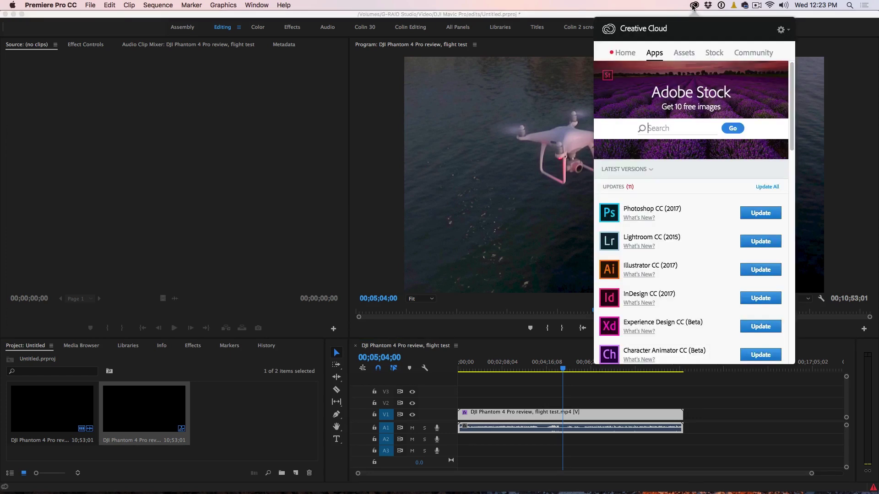
left_click(782, 30)
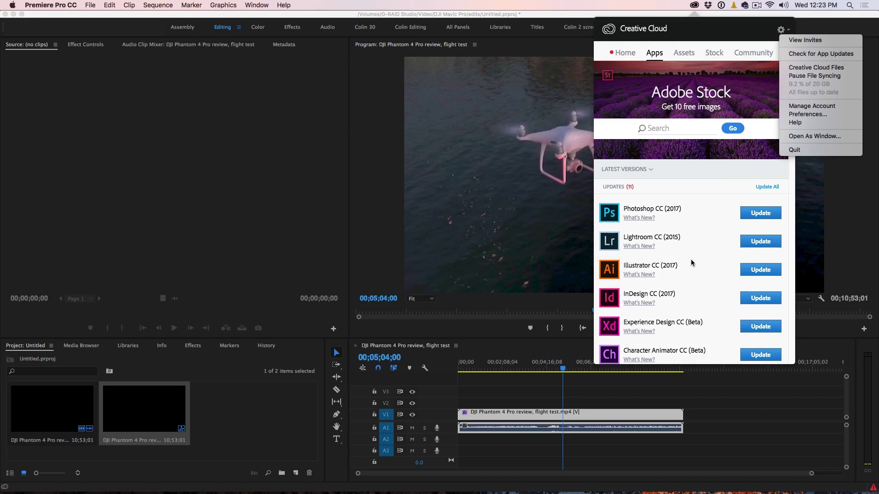
left_click(695, 169)
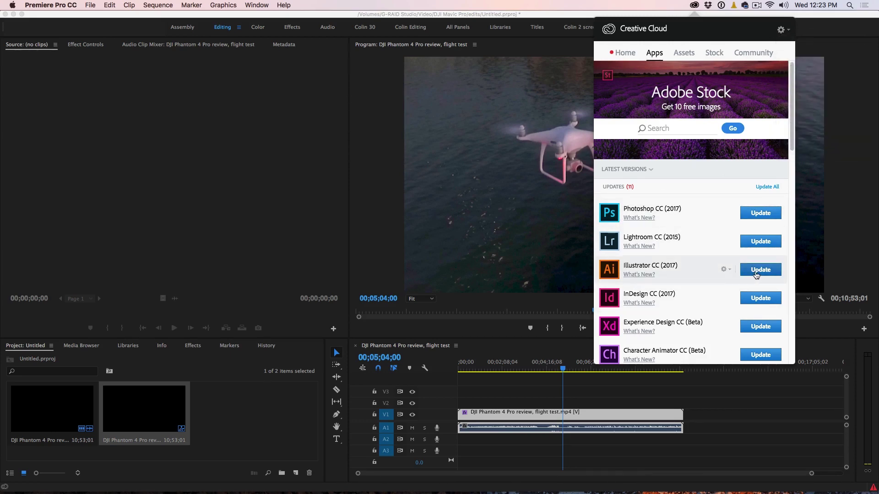
left_click(811, 20)
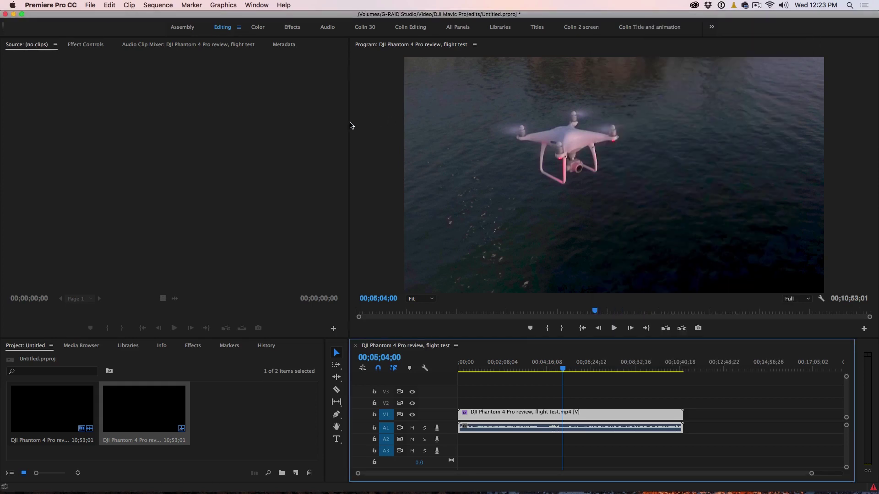
Look in the Help menu for updates, close it without choosing anything, and pick the Type Tool
left_click(284, 5)
left_click(291, 5)
left_click(284, 5)
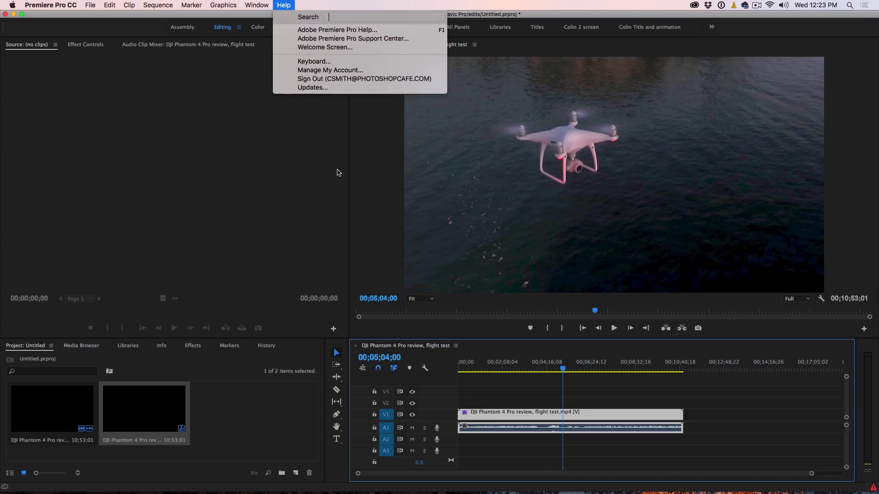
left_click(362, 169)
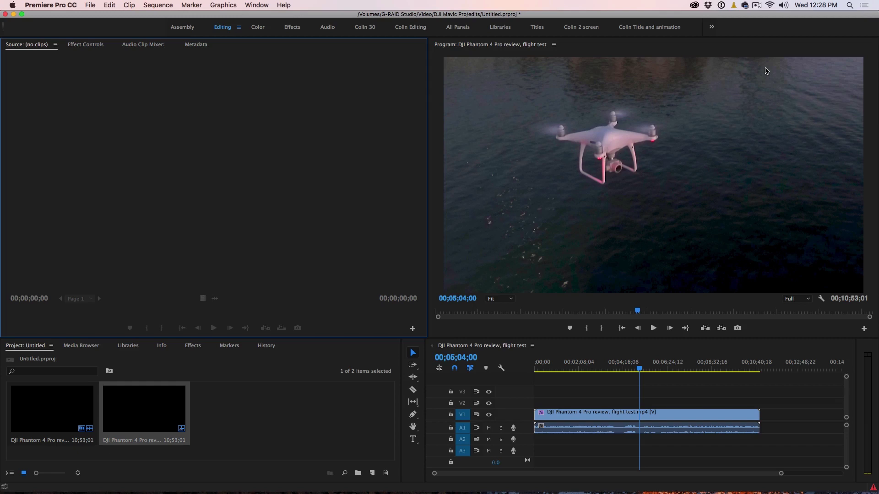
left_click(413, 438)
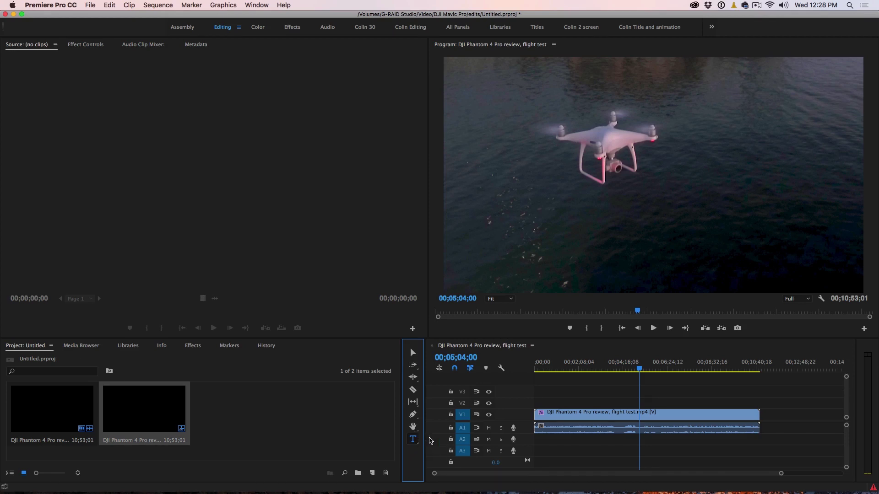
Type a two-line title in the upper right: 'DJI PHANTOM 4' over a 'Review by' credit with the reviewer's name
left_click(680, 90)
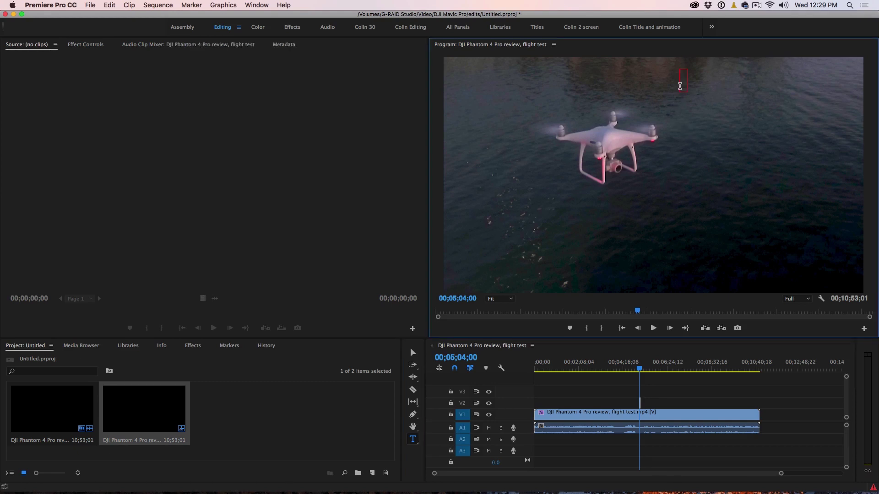
type("DJI PHANTOM")
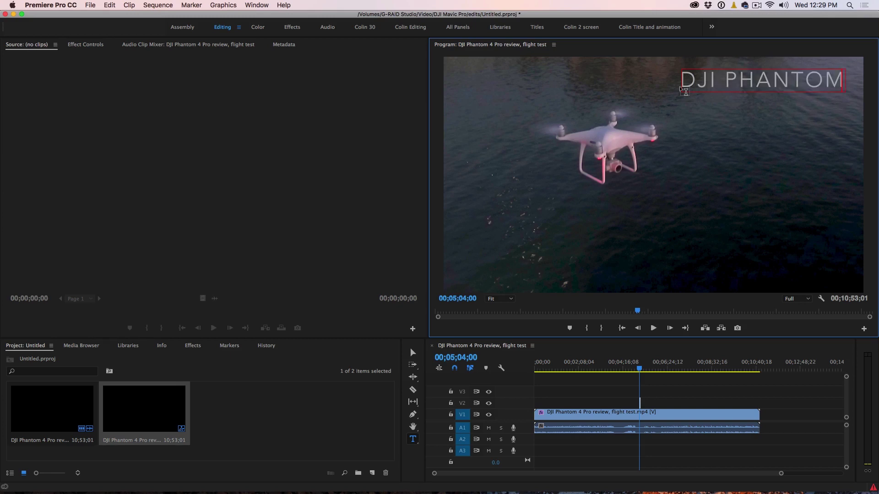
type(" $")
key("BackSpace")
type("4")
key("Return")
type("Review")
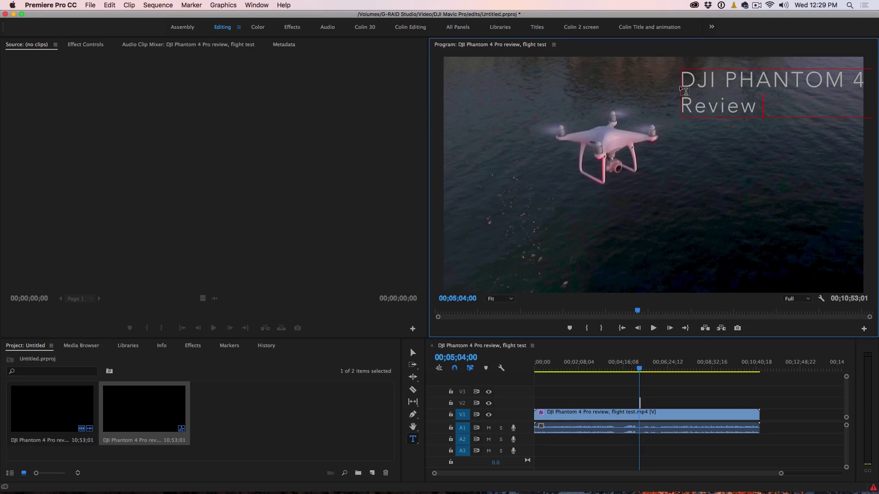
type(" by Colin")
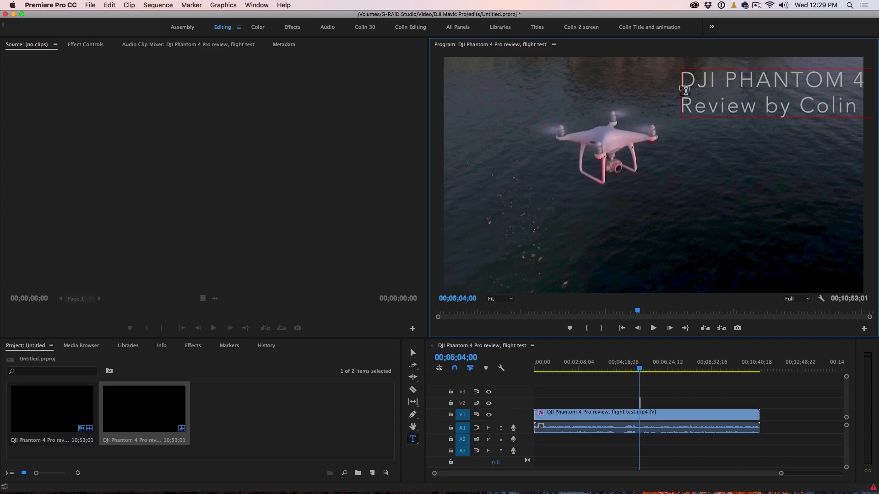
Zoom the timeline around the playhead, nudge the playhead back, and select the word DJI
left_click_drag(681, 75, 866, 120)
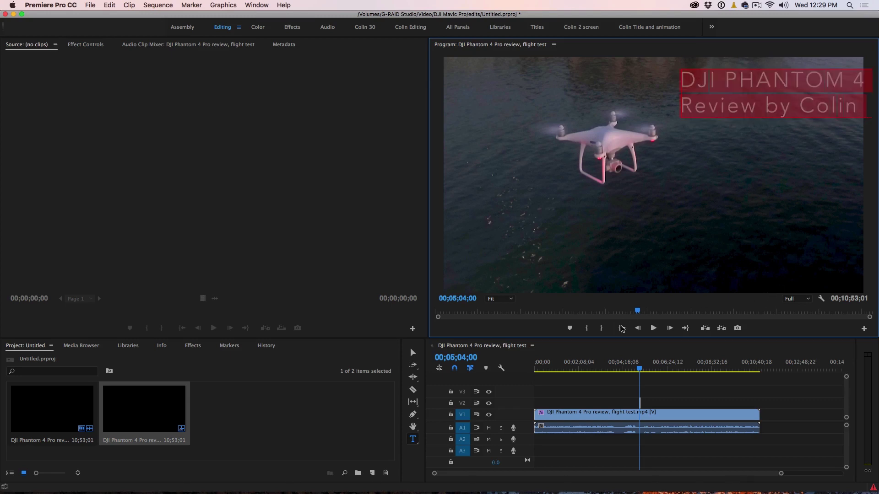
left_click(676, 388)
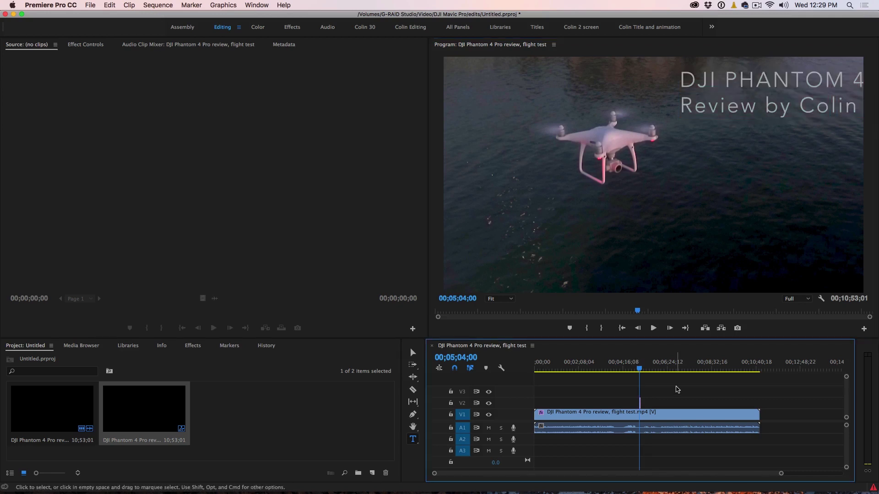
key("=")
key("=")
key("=")
key("=")
key("=")
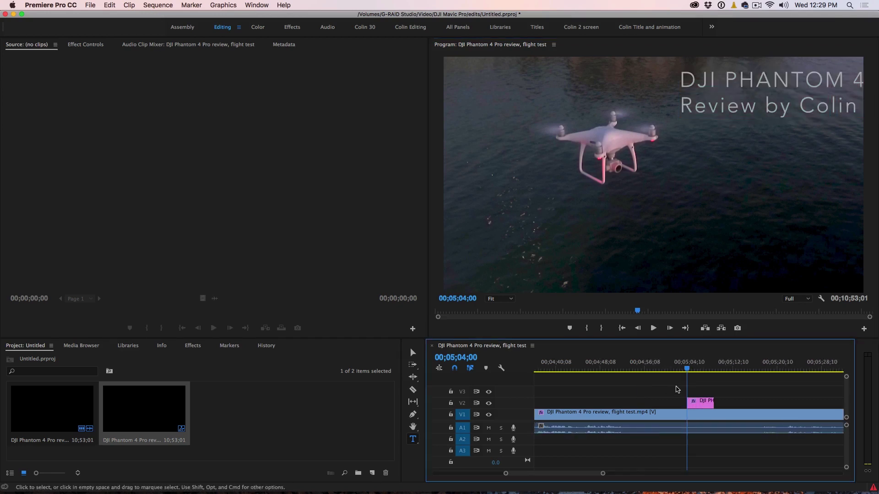
left_click_drag(688, 370, 693, 369)
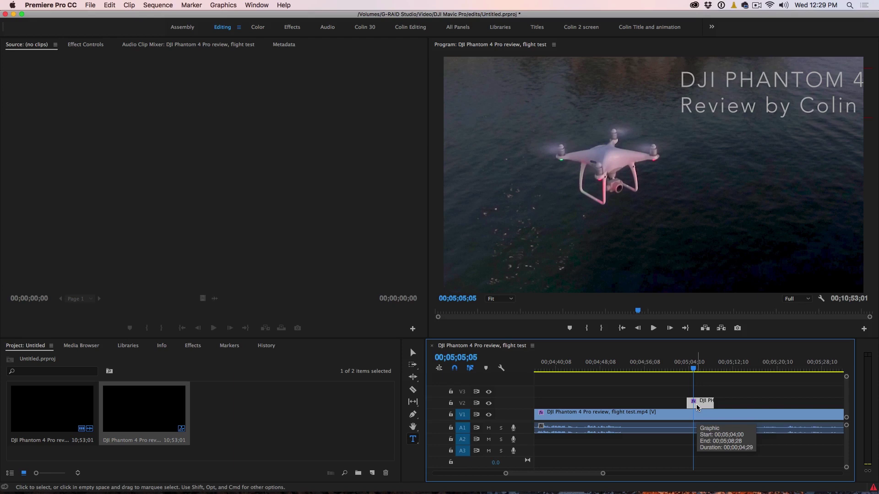
double_click(693, 77)
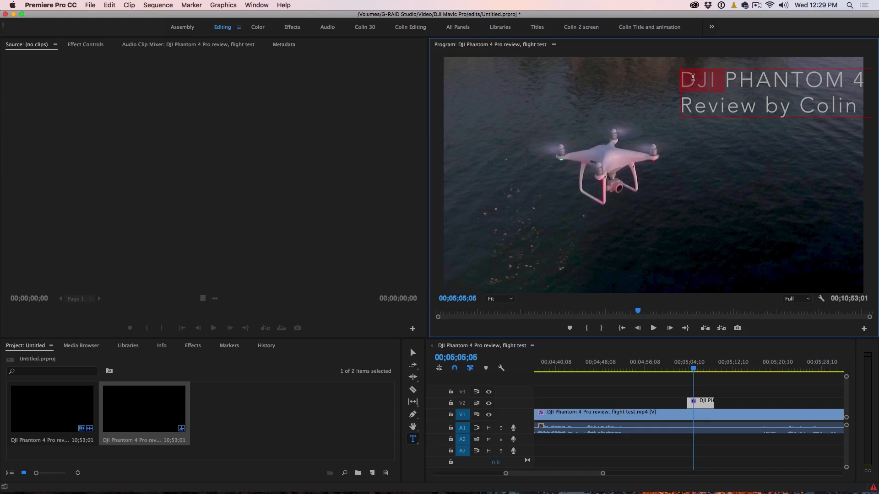
Show the Essential Graphics panel with the title layer's Edit properties
left_click(259, 5)
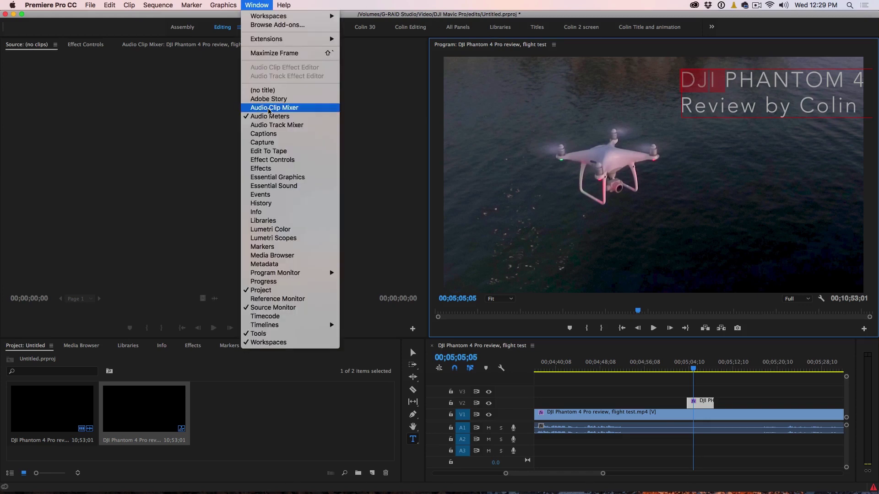
left_click(276, 177)
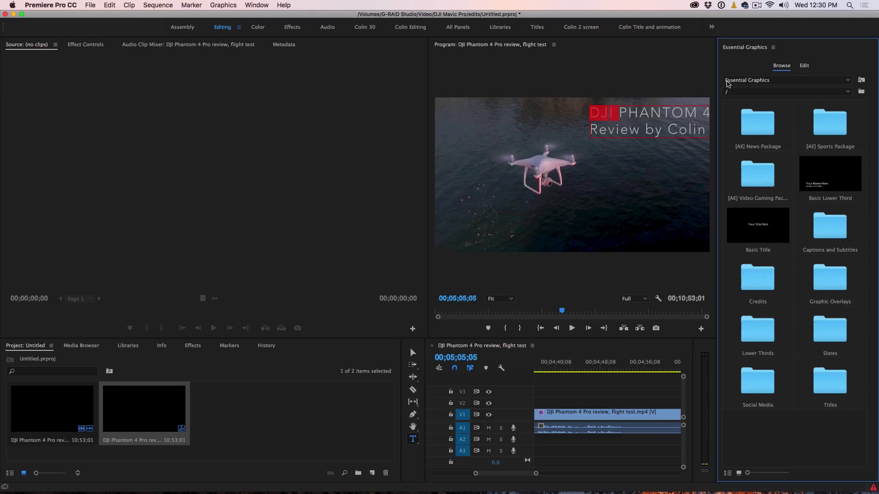
left_click(804, 66)
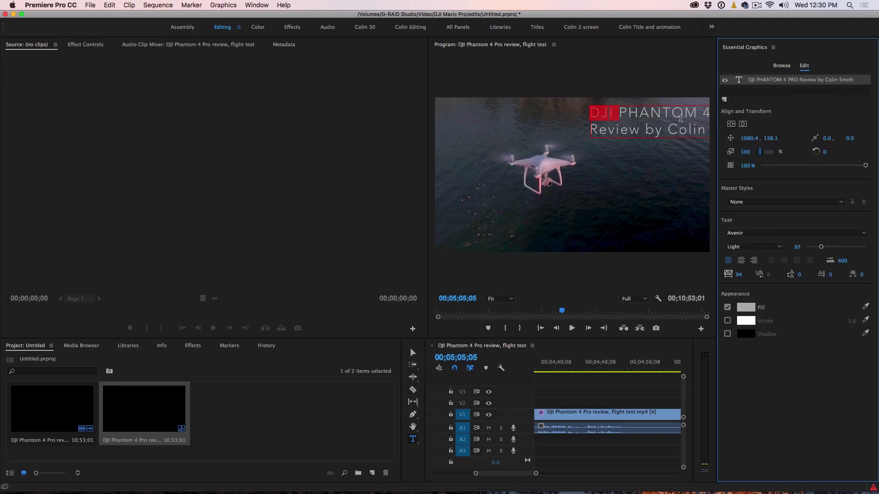
left_click(597, 110)
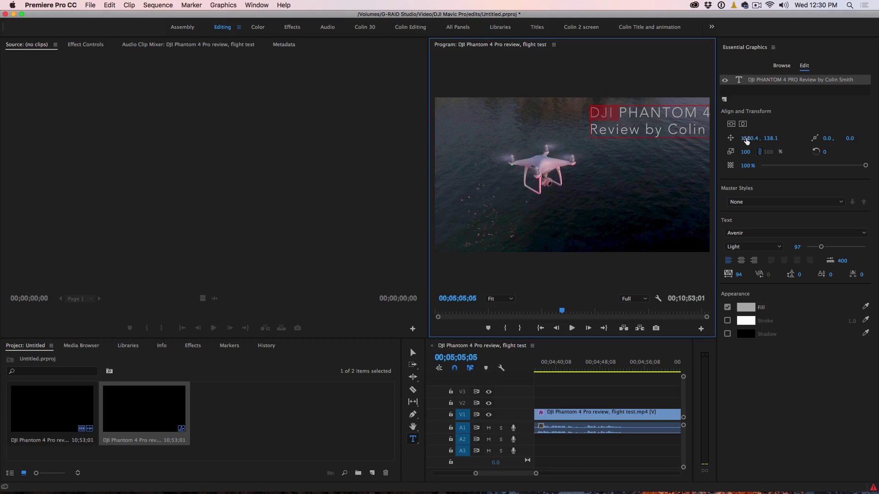
Shift the title left to position 677.3, 141.1, undoing an accidental move
left_click_drag(748, 138, 578, 138)
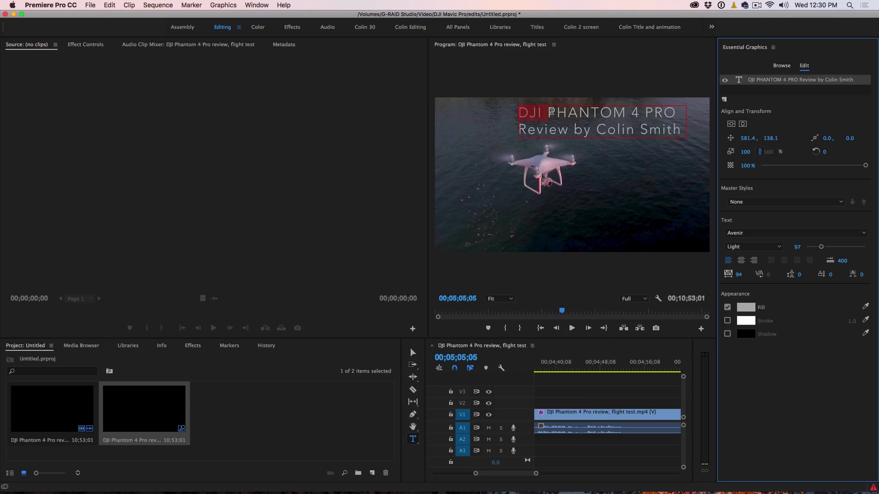
left_click(412, 353)
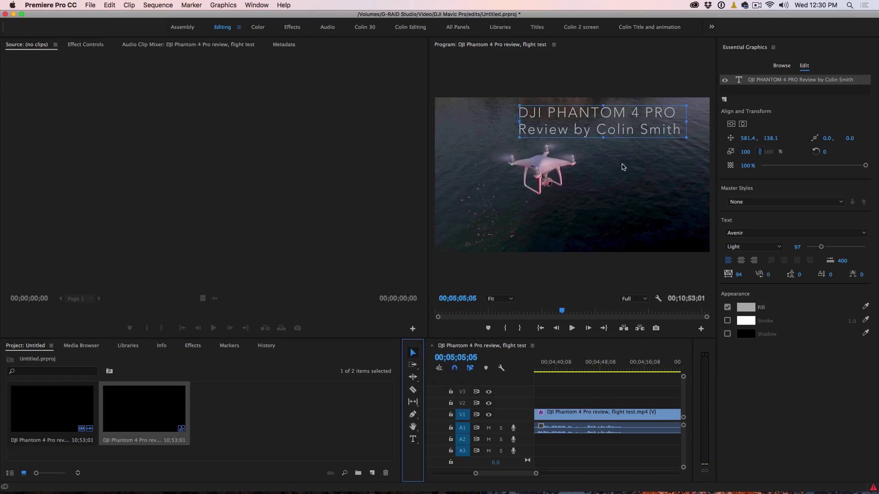
left_click_drag(629, 139, 628, 161)
key("super+z")
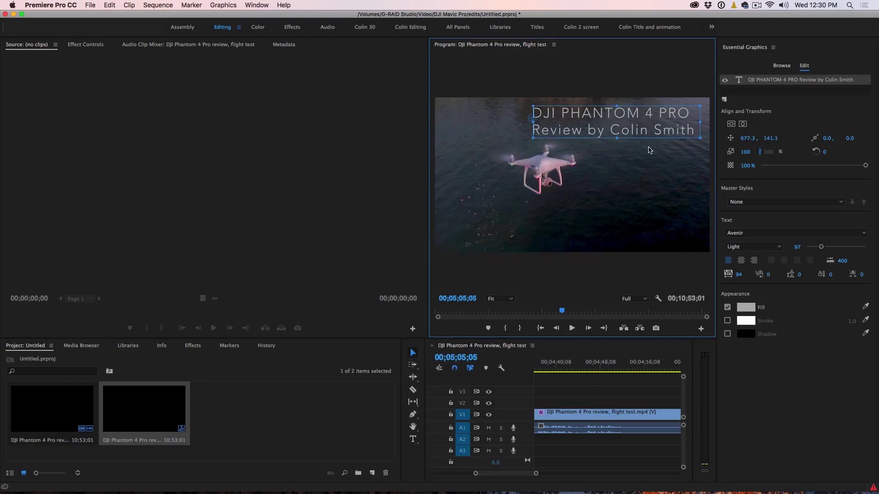
Set the DJI PHANTOM 4 PRO line's font to Arial Black and enlarge it
left_click(412, 439)
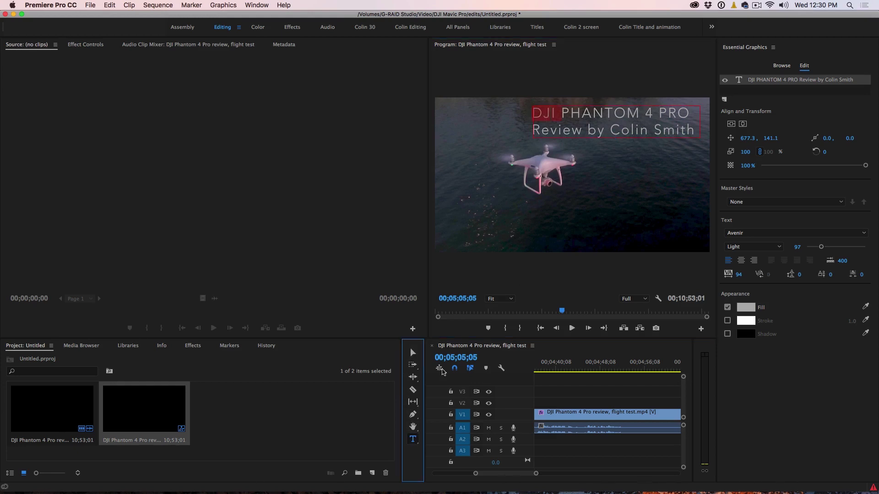
left_click_drag(687, 114, 691, 113)
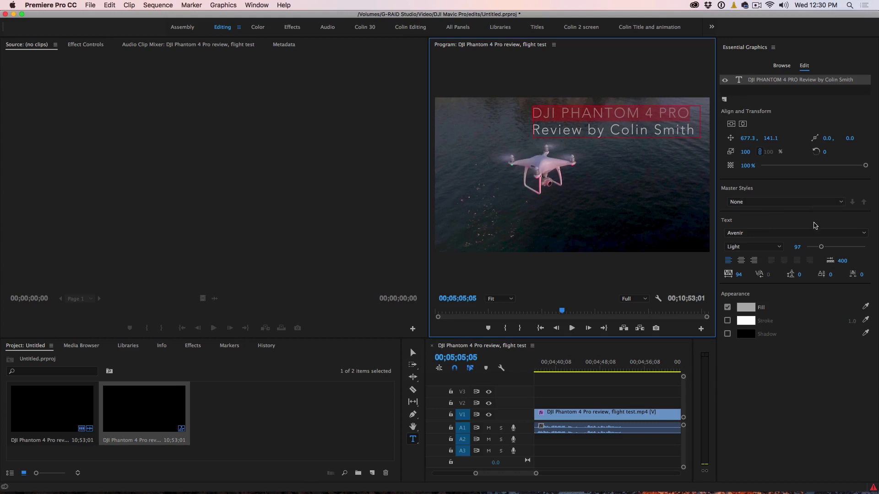
left_click(863, 236)
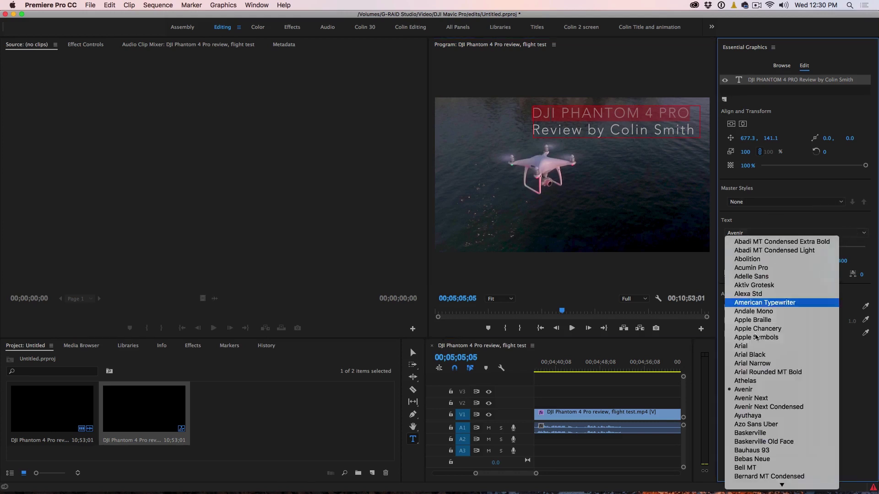
left_click(764, 356)
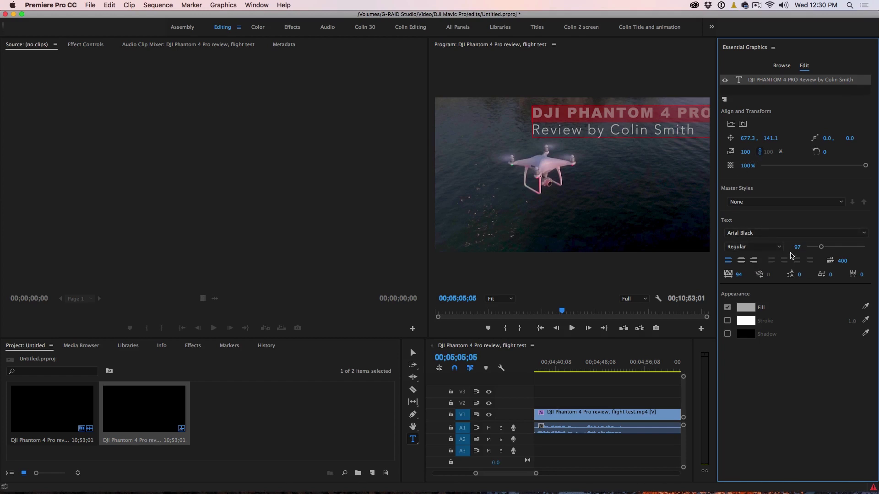
left_click_drag(821, 248, 818, 248)
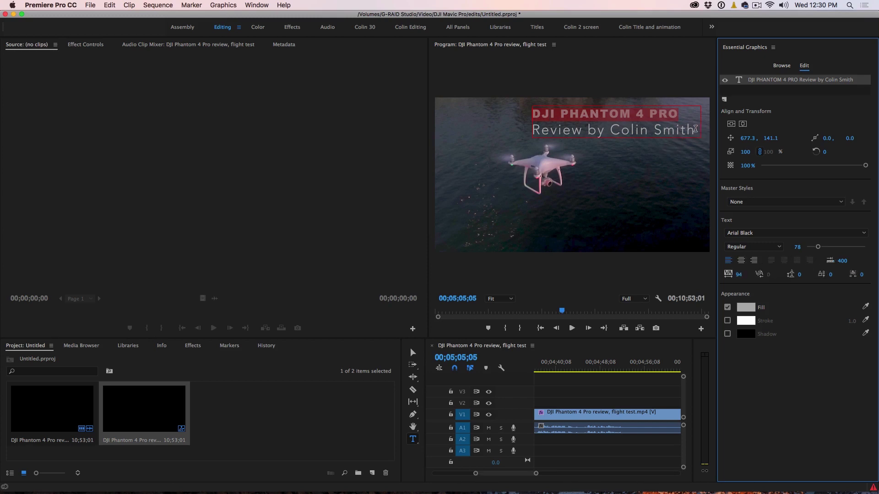
Give the headline line tracking 0 and font size 97
left_click_drag(695, 130, 522, 106)
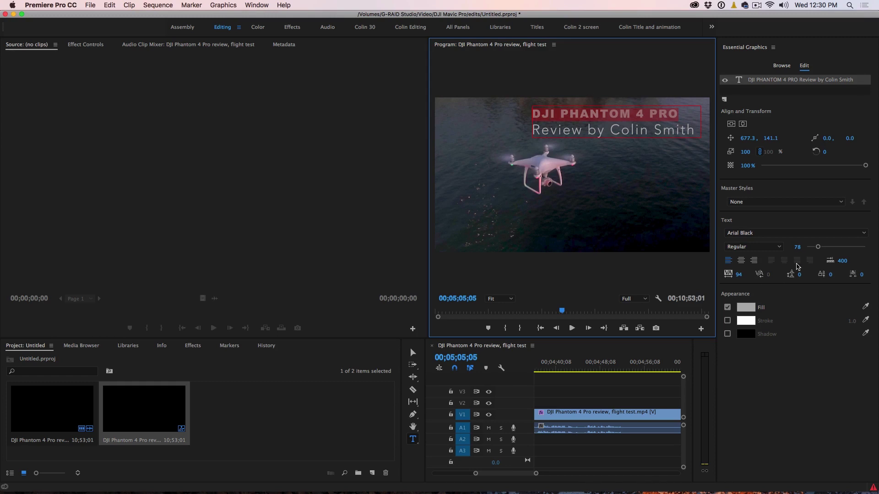
left_click(740, 273)
type("0")
key("Return")
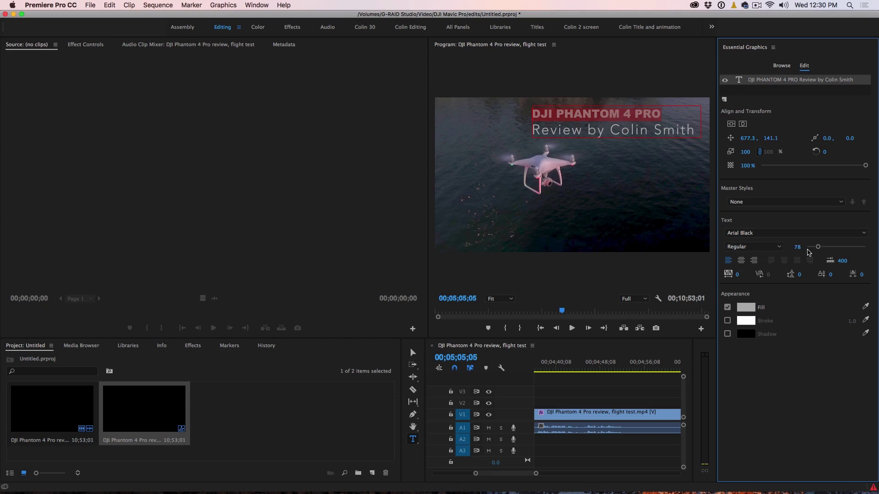
left_click_drag(817, 247, 821, 249)
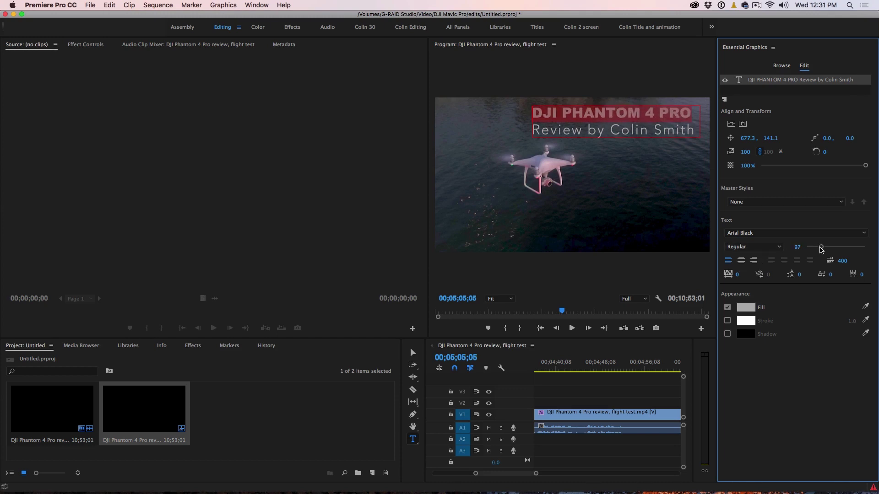
left_click_drag(694, 132, 531, 132)
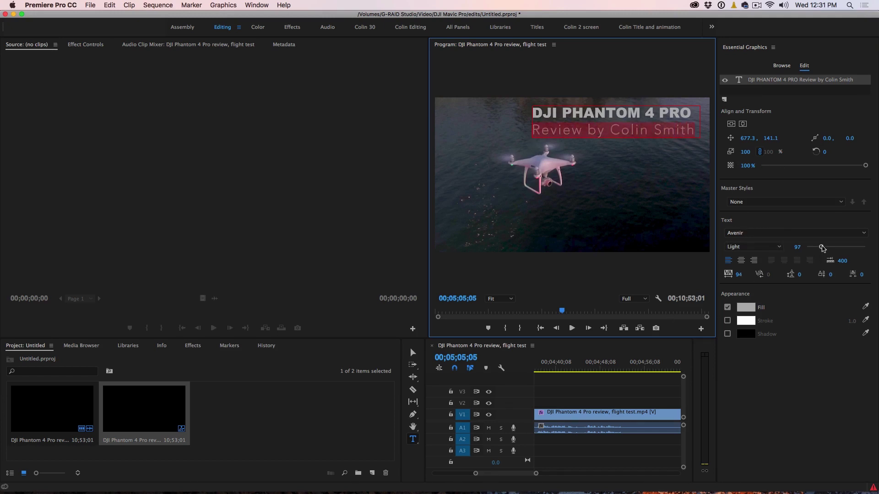
Shrink the credit line to size 69, with tracking 309 and leading -32
left_click_drag(822, 247, 816, 248)
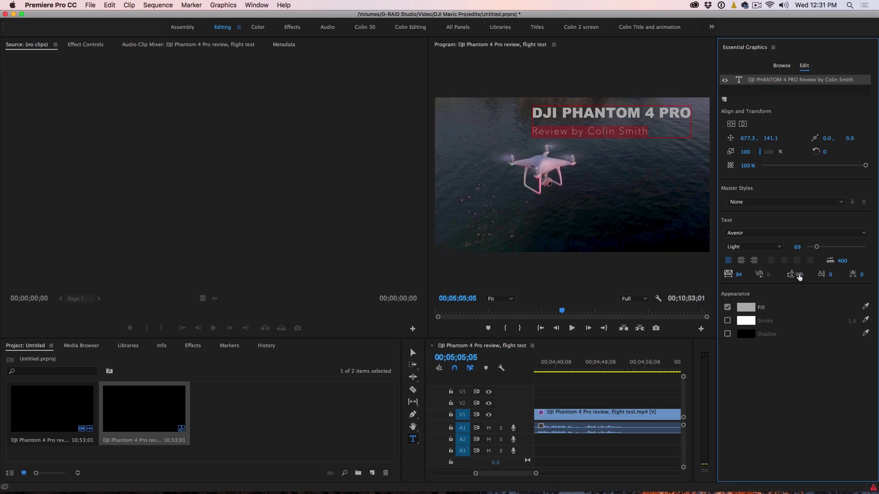
left_click_drag(799, 275, 775, 275)
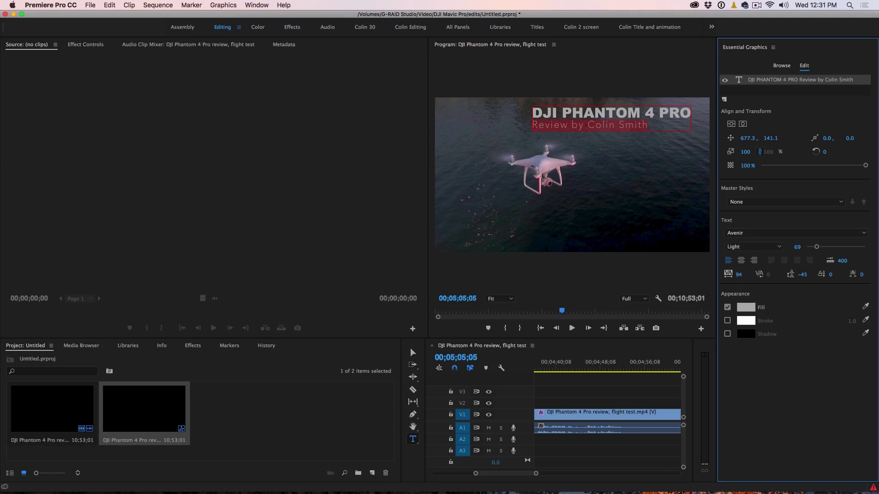
left_click_drag(739, 275, 833, 274)
mouse_move(805, 278)
left_mouse_down()
mouse_move(792, 278)
mouse_move(839, 278)
mouse_move(806, 278)
left_mouse_up()
left_click(806, 271)
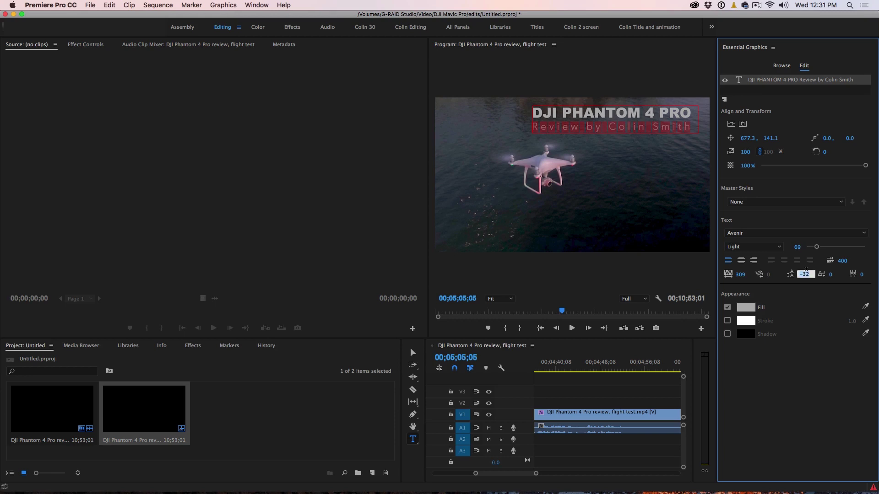
left_click(805, 288)
Deselect the title to preview the restyled lines, then reselect it
left_click(413, 352)
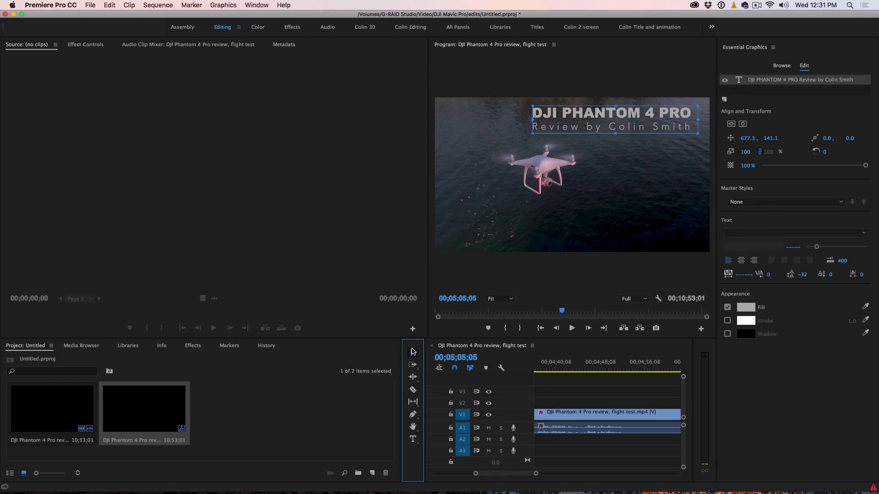
left_click(613, 219)
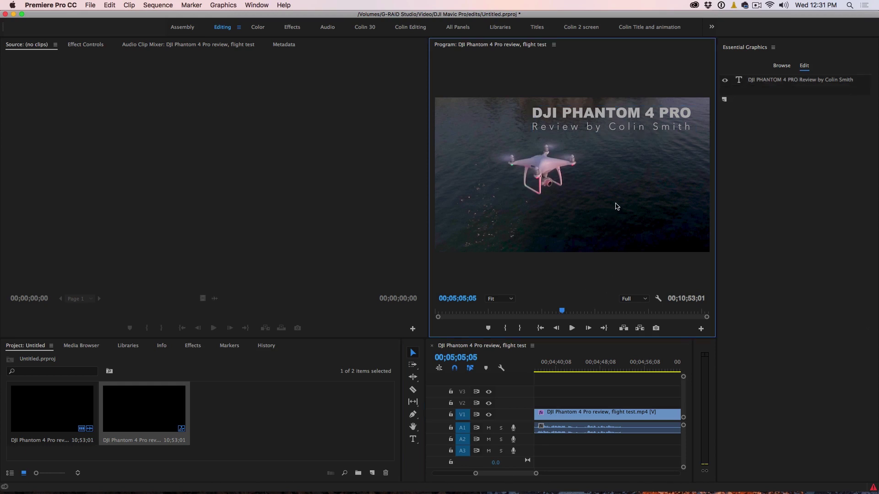
left_click(634, 129)
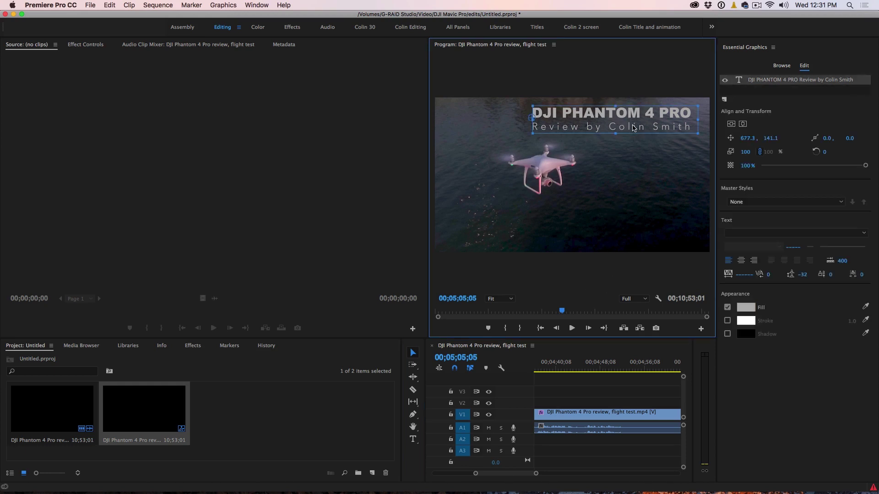
Fill the credit line with darker grey 979494
left_click(413, 439)
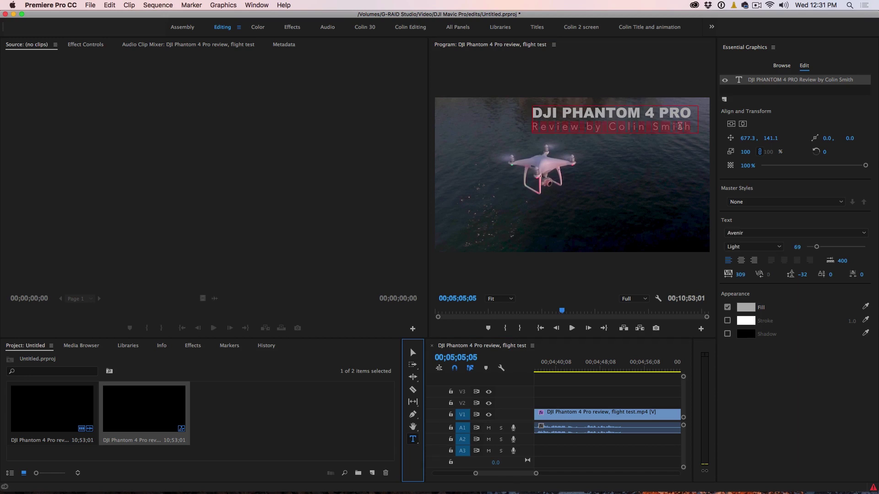
left_click(746, 308)
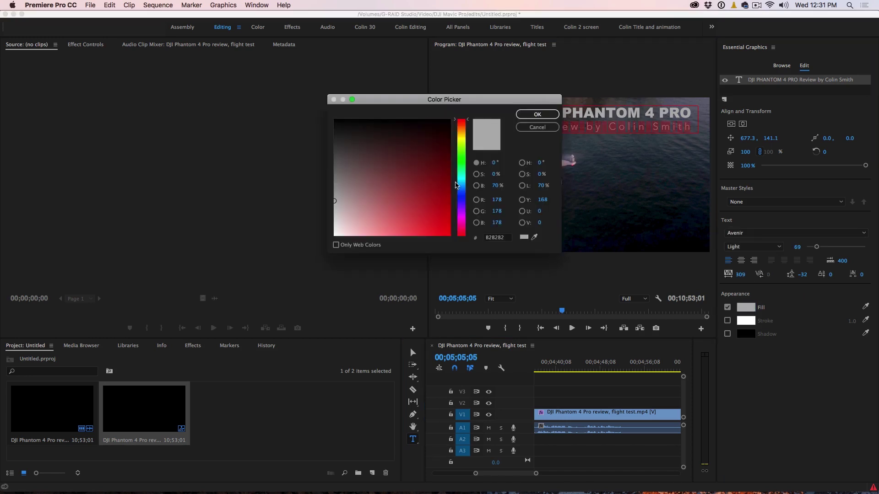
left_click(335, 188)
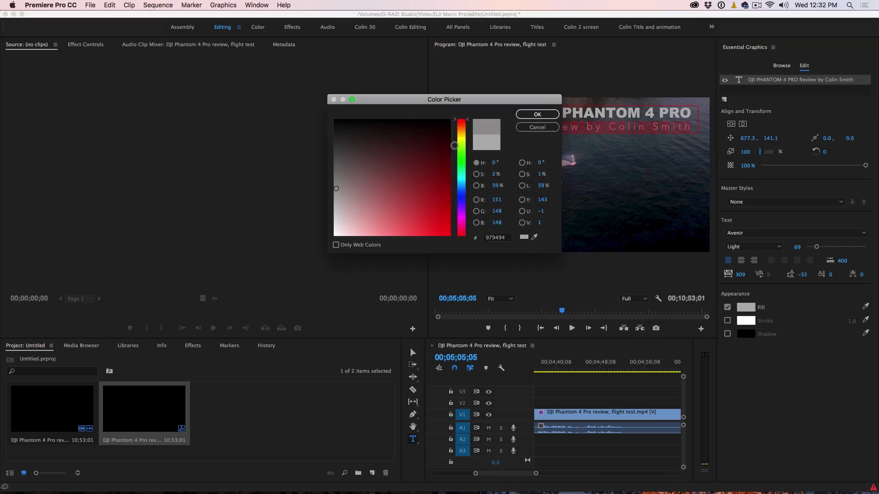
left_click(528, 116)
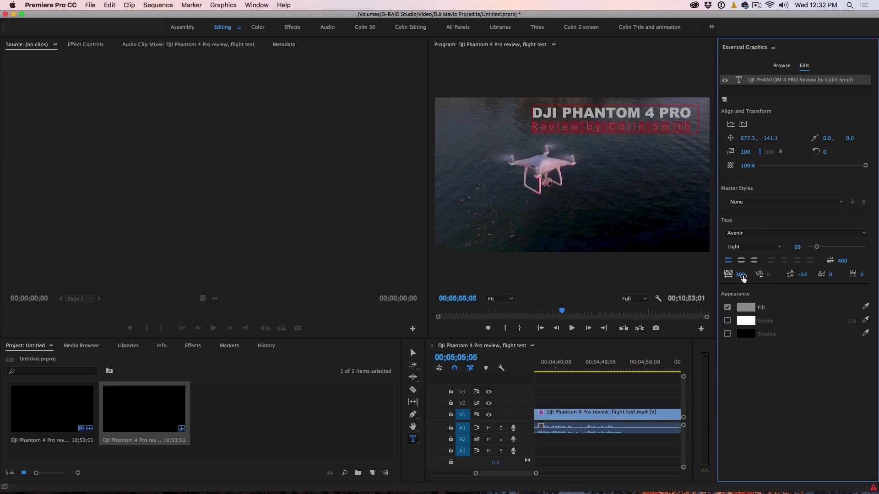
Tighten the credit line's tracking to 121 and leading to -48
left_click_drag(740, 274, 664, 274)
mouse_move(797, 276)
left_mouse_down()
mouse_move(785, 276)
mouse_move(797, 276)
left_mouse_up()
left_click(741, 93)
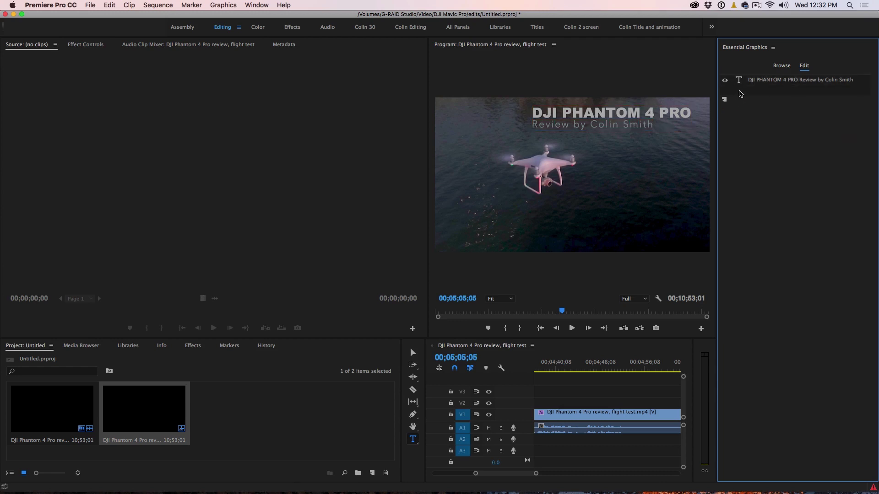
Add a rectangle shape layer to the title and widen it left and right
left_click(755, 81)
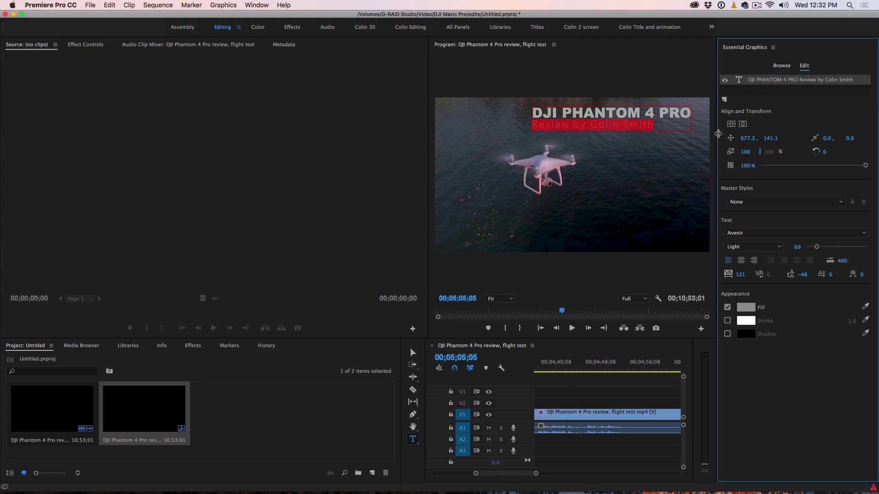
left_click(725, 100)
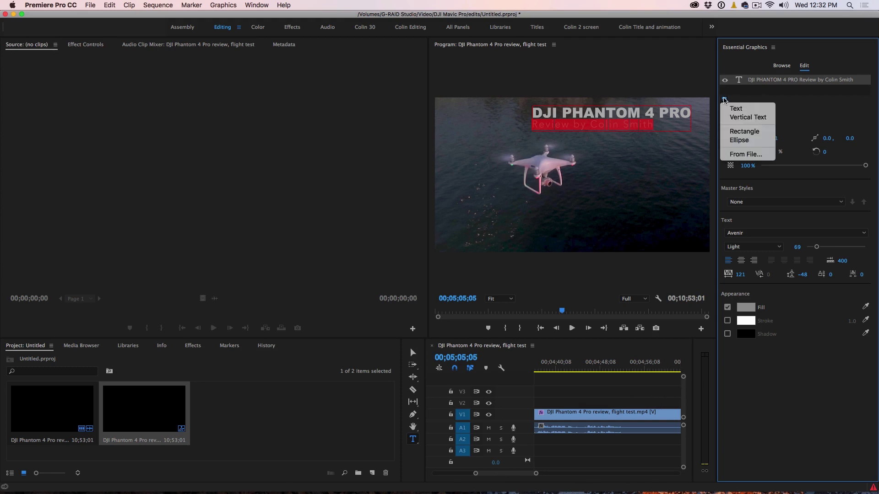
left_click(733, 133)
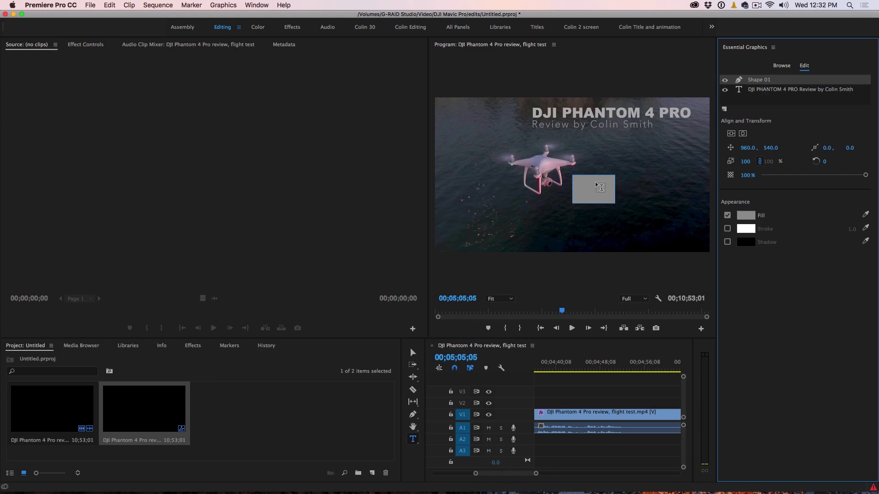
left_click(412, 352)
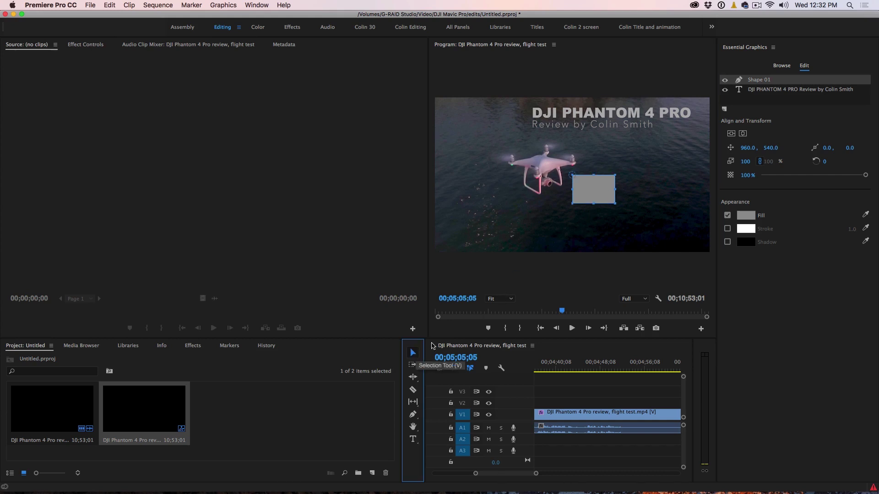
left_click_drag(615, 187, 691, 188)
left_click_drag(571, 186, 529, 187)
Fill the rectangle black, move it over the title, and stack it beneath the text
left_click(742, 220)
left_click(390, 144)
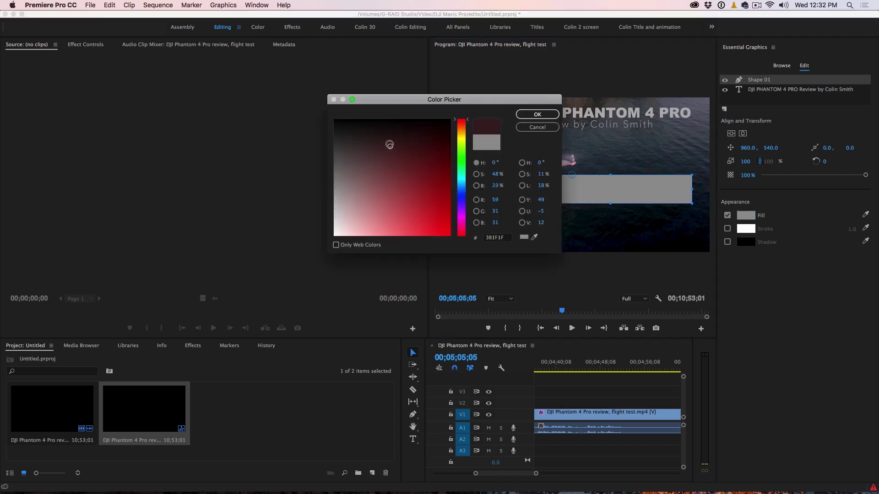
left_click_drag(390, 144, 329, 116)
left_click(538, 114)
left_click_drag(634, 181, 639, 116)
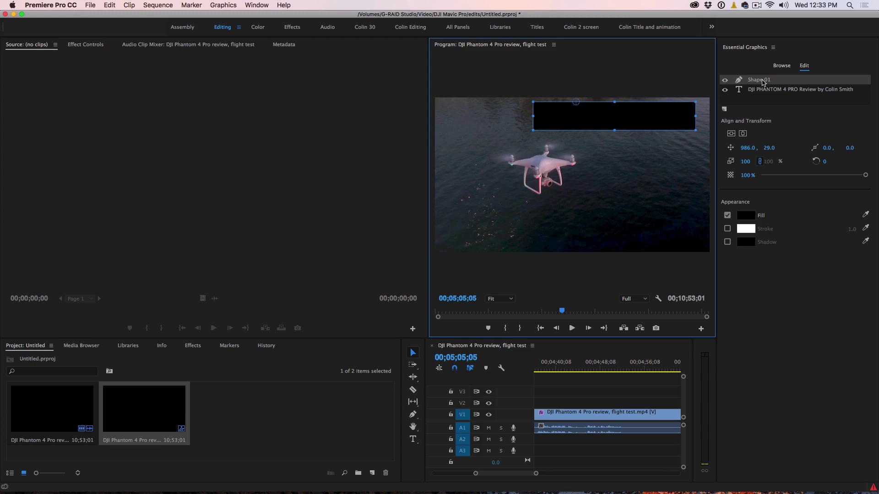
left_click_drag(751, 82, 751, 95)
Nudge the title into place on the black banner and preview it
left_click(683, 124)
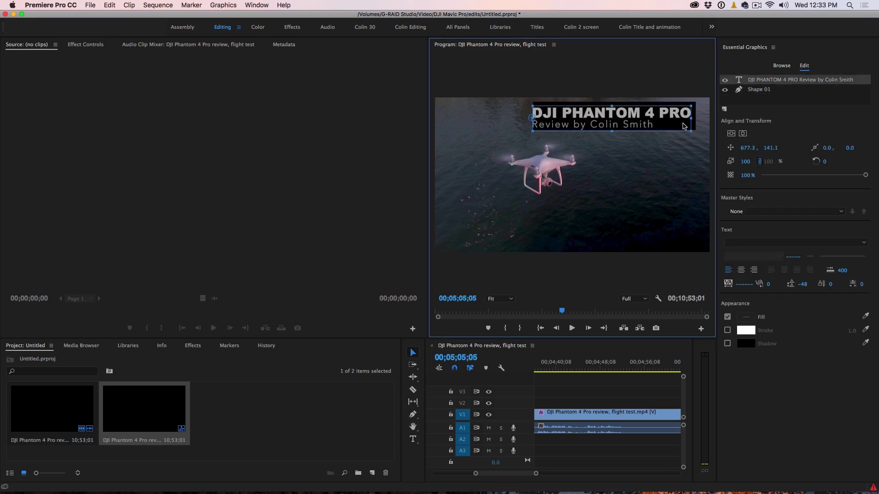
left_click_drag(668, 126, 669, 125)
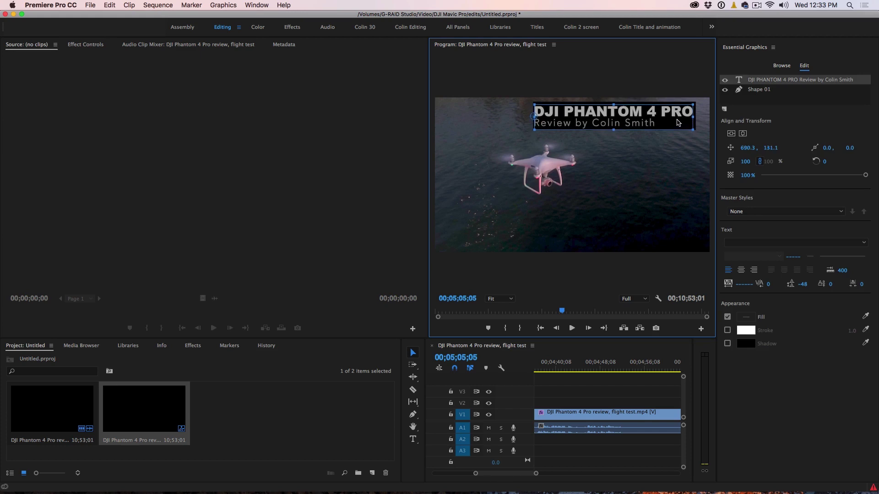
left_click(697, 148)
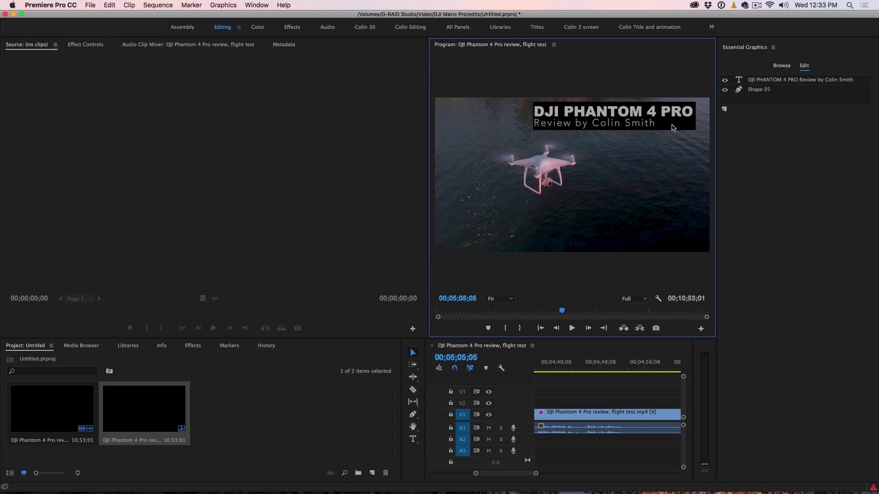
left_click(696, 106)
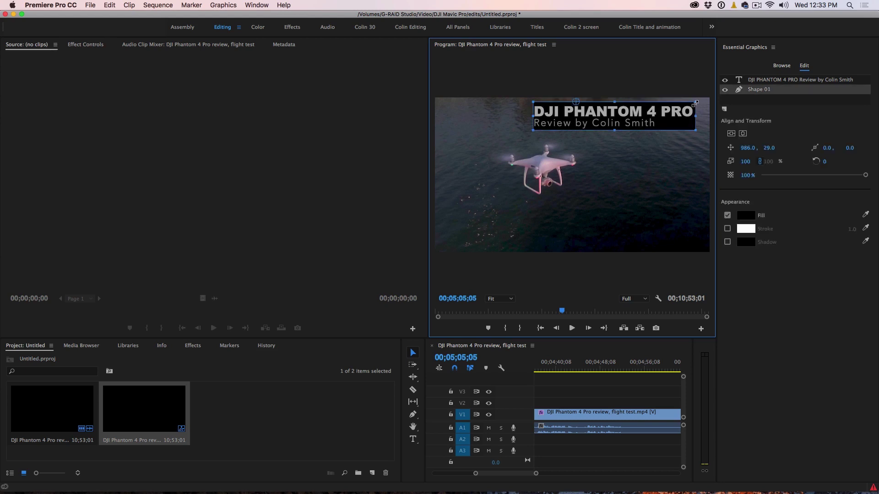
right_click(745, 91)
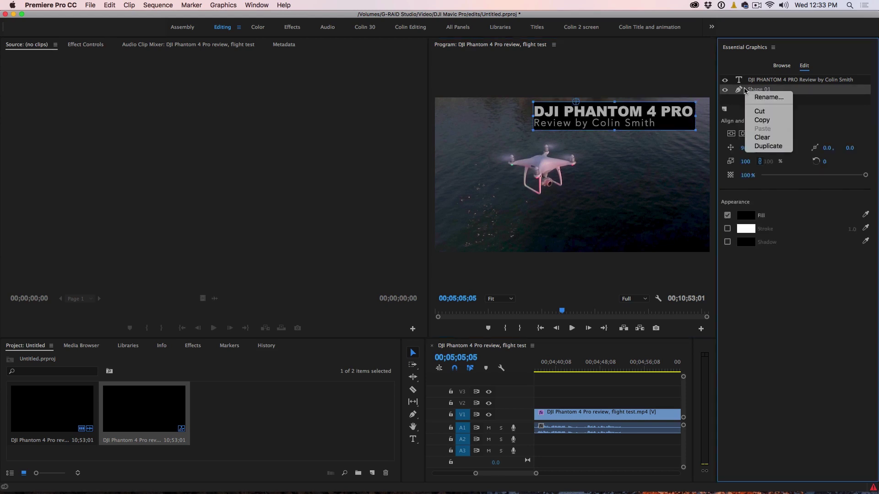
Replace the rectangle layer with a new layer from the PSC type.png image
left_click(762, 137)
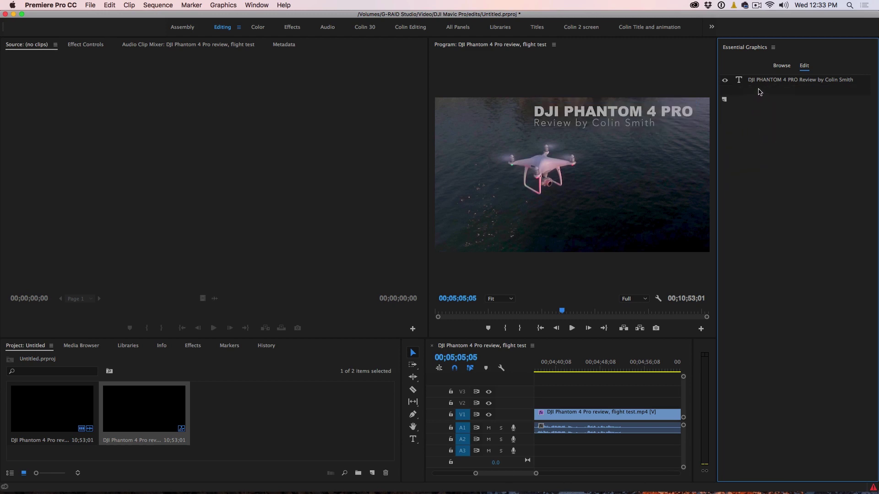
left_click(725, 100)
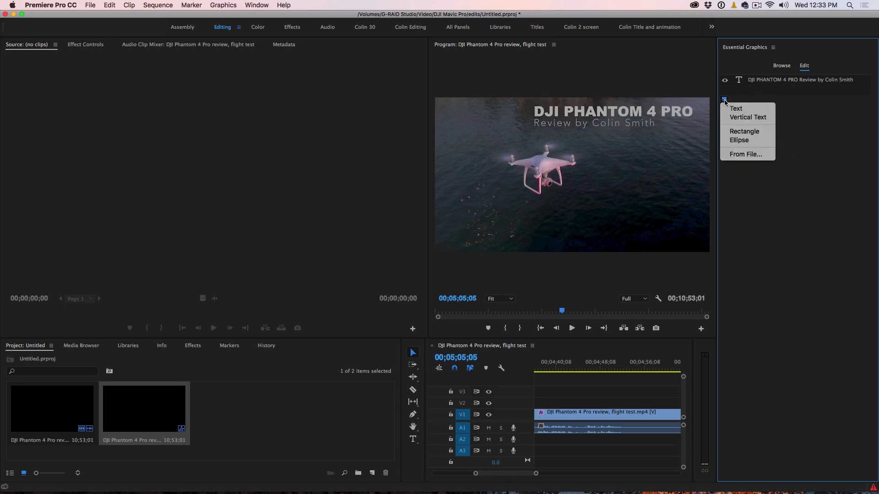
left_click(747, 154)
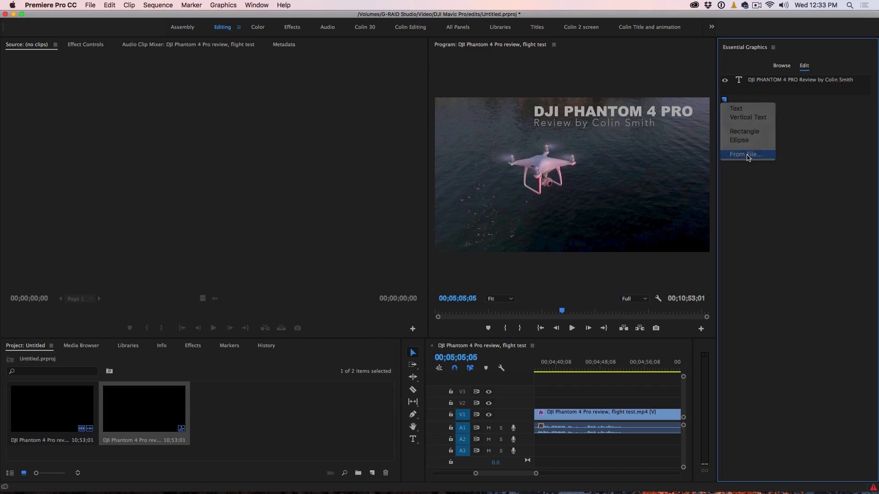
left_click(274, 65)
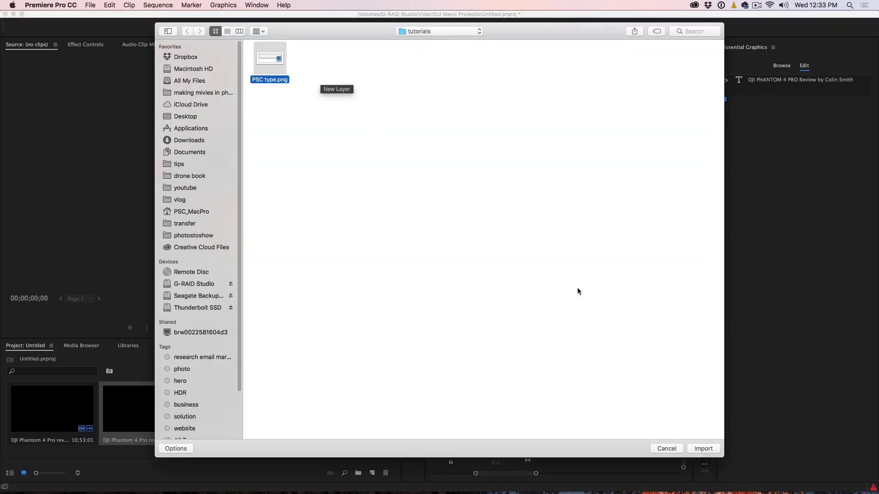
left_click(703, 449)
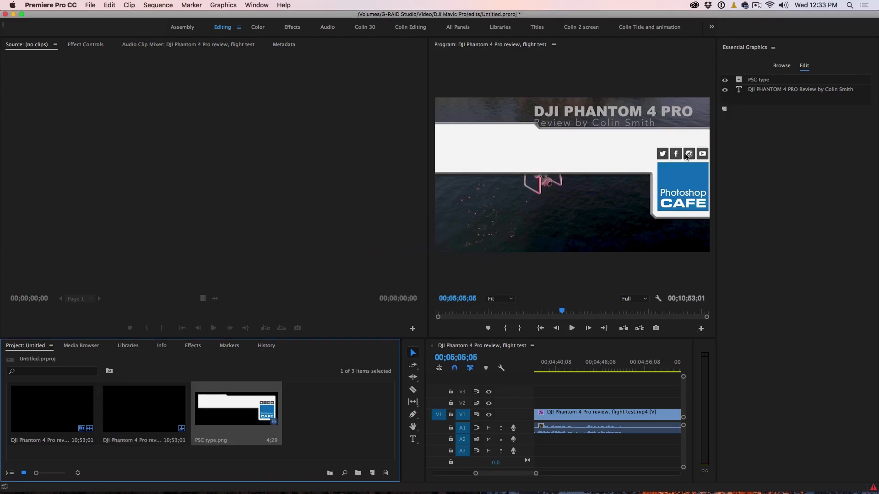
Position the PSC type banner at 1293, 234, scaled to 55%, beneath the title text
left_click(687, 155)
left_click_drag(523, 141, 562, 162)
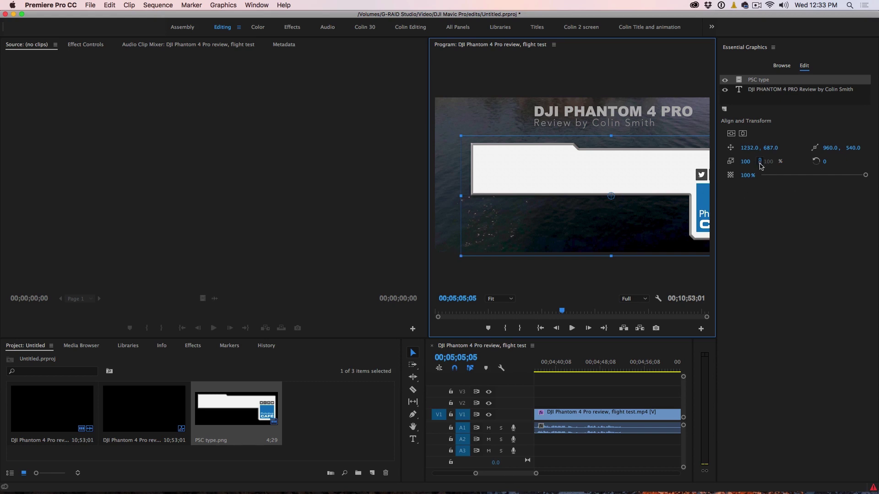
mouse_move(745, 161)
left_mouse_down()
mouse_move(724, 161)
mouse_move(737, 148)
mouse_move(778, 148)
mouse_move(724, 148)
mouse_move(739, 148)
left_mouse_up()
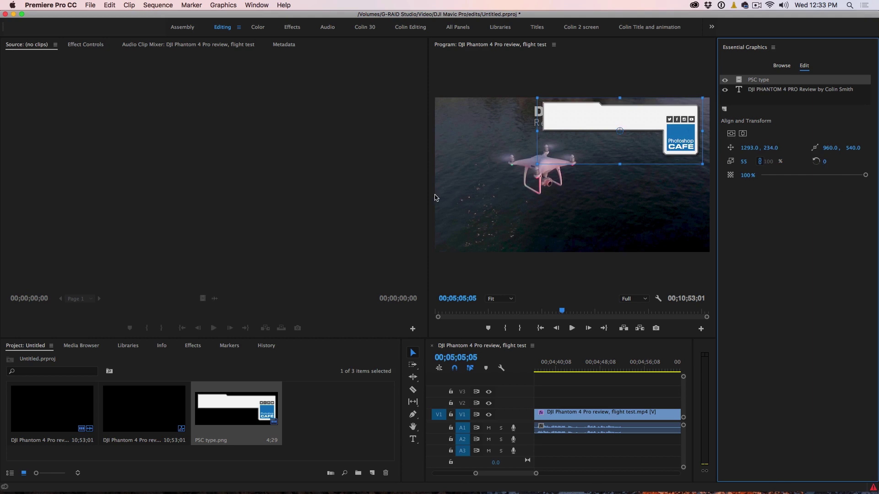
left_click_drag(429, 195, 233, 202)
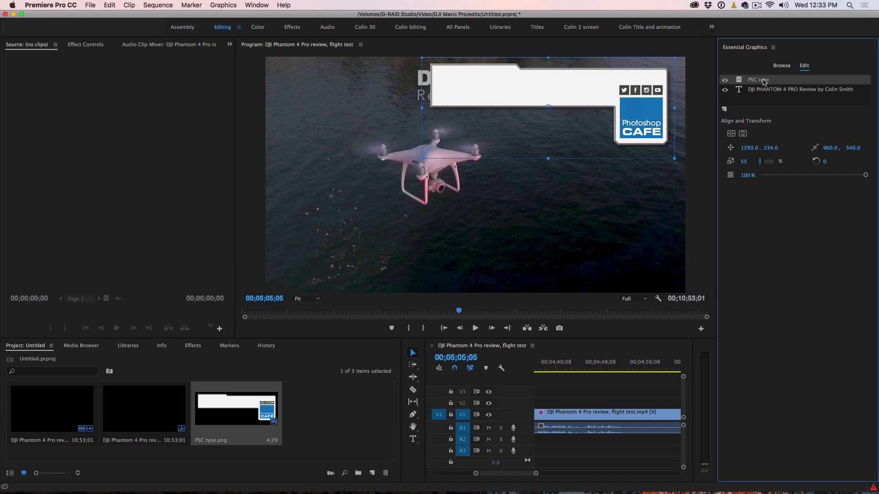
left_click_drag(762, 80, 758, 95)
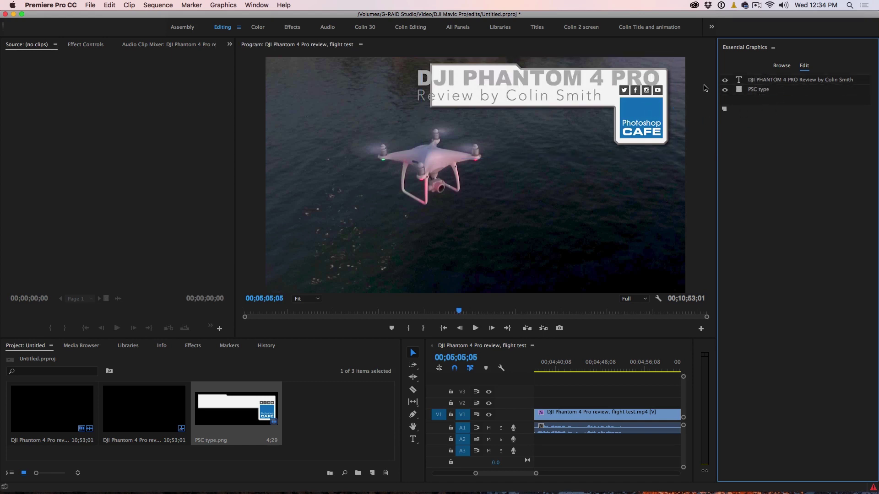
Scale the title text to 69% so it fits the banner's white area
left_click(763, 80)
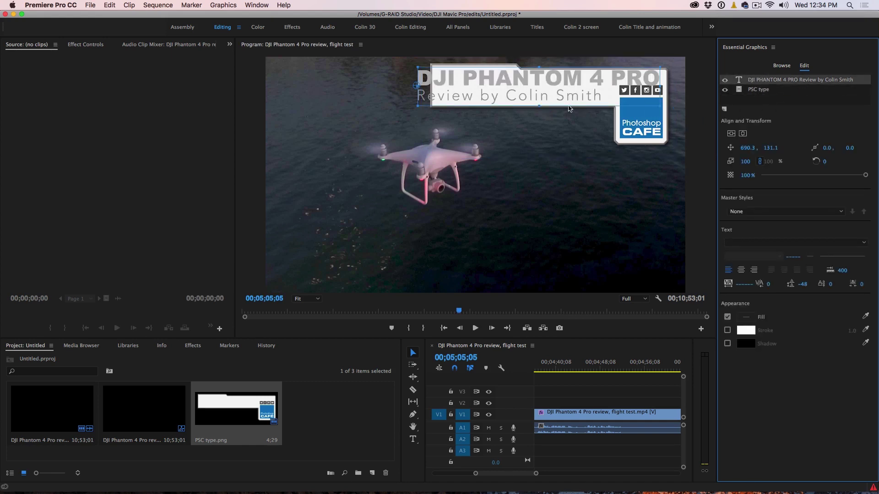
left_click_drag(424, 107, 480, 82)
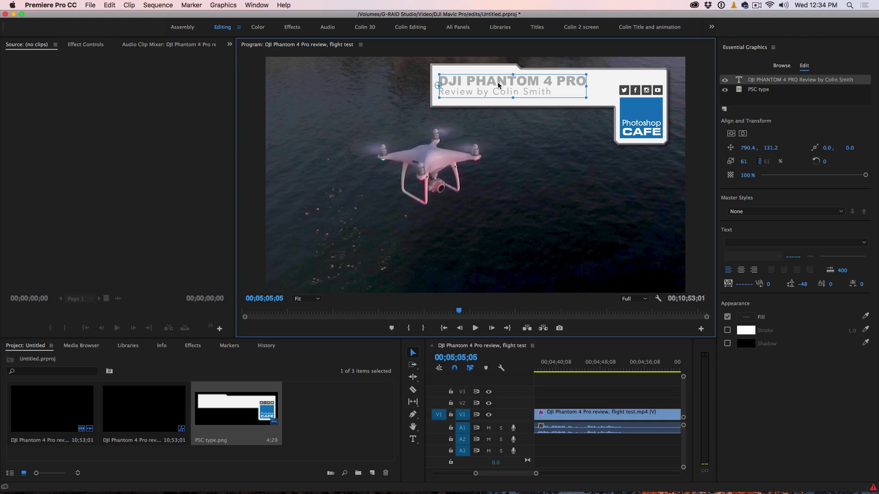
left_click_drag(589, 99, 610, 103)
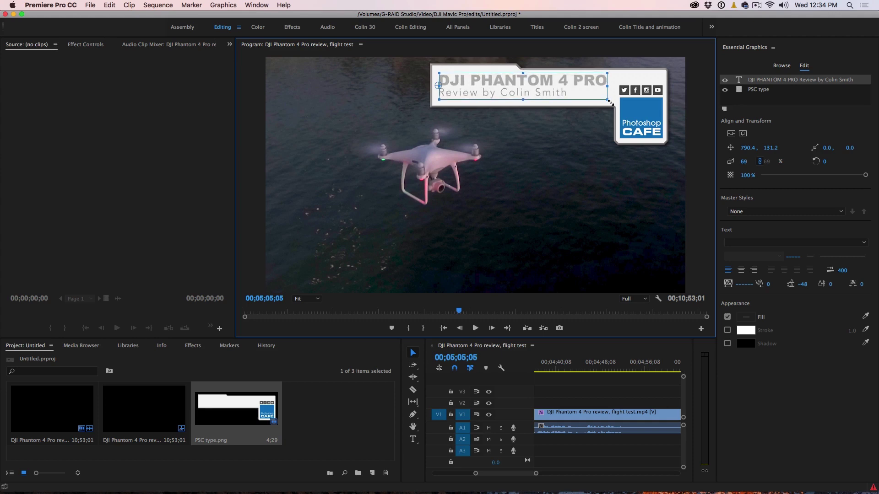
left_click(593, 121)
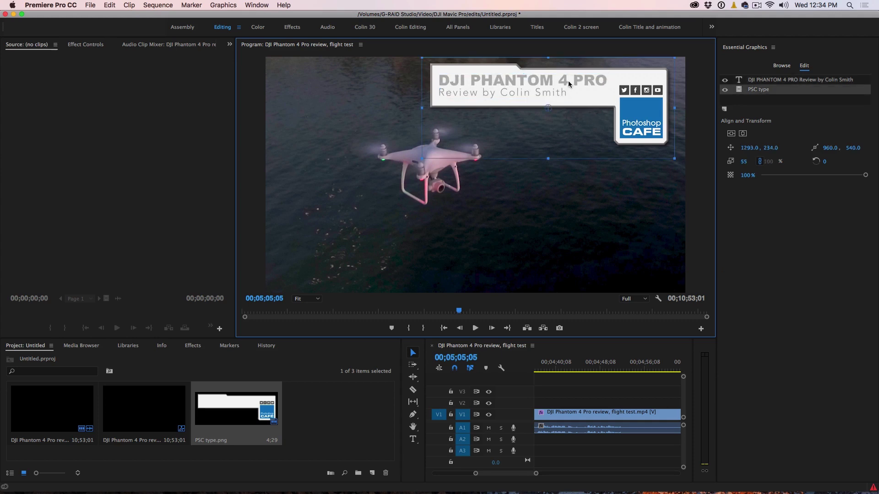
Select the DJI PHANTOM 4 PRO line and give it a dark fill colour
left_click(414, 441)
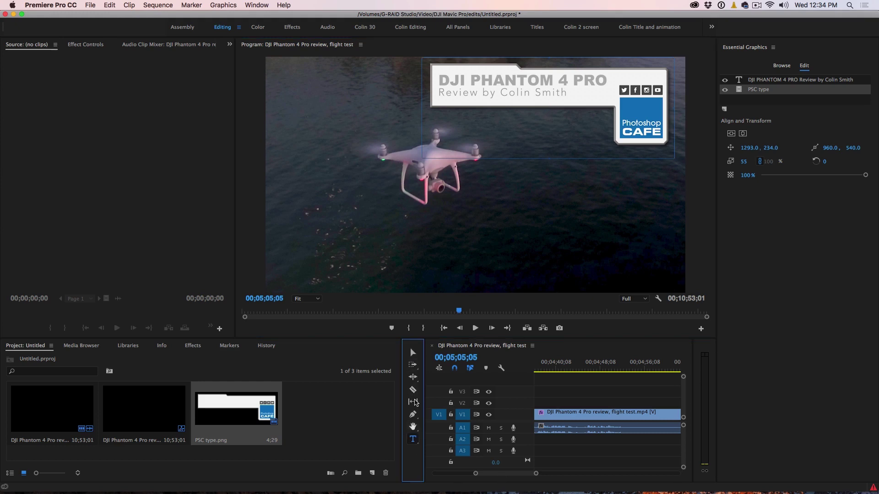
left_click(490, 78)
mouse_move(607, 80)
left_mouse_down()
mouse_move(424, 70)
mouse_move(527, 91)
mouse_move(609, 68)
mouse_move(600, 93)
left_mouse_up()
left_click(425, 70)
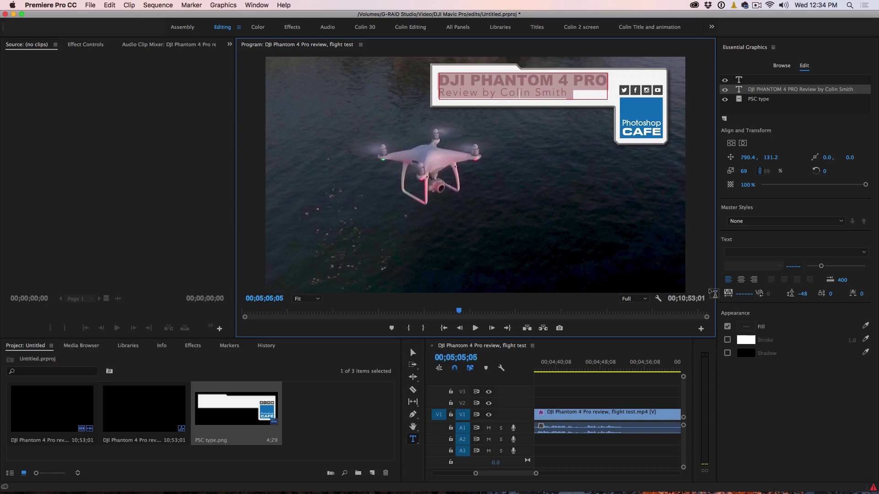
left_click(746, 326)
left_click_drag(377, 151, 337, 149)
Colour DJI PHANTOM 4 PRO dark grey 424040 and the Review by Colin Smith line mid grey 807B7B
left_click(537, 114)
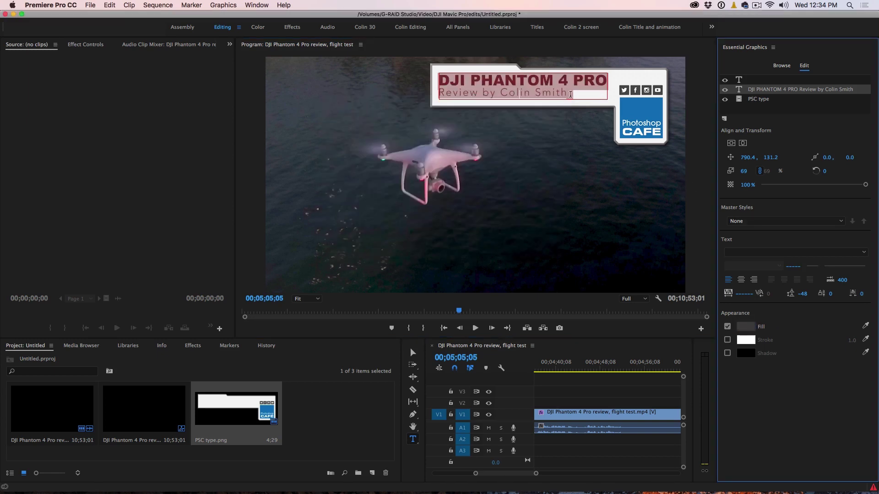
left_click_drag(438, 93, 567, 98)
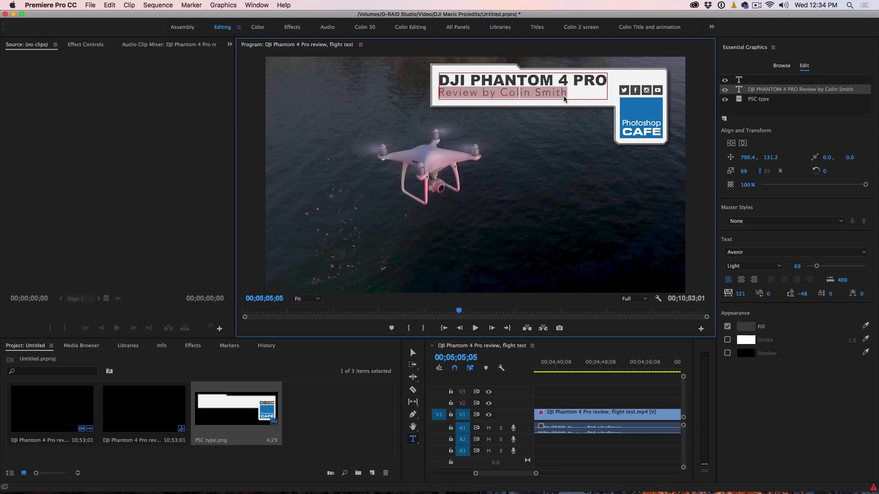
left_click(745, 326)
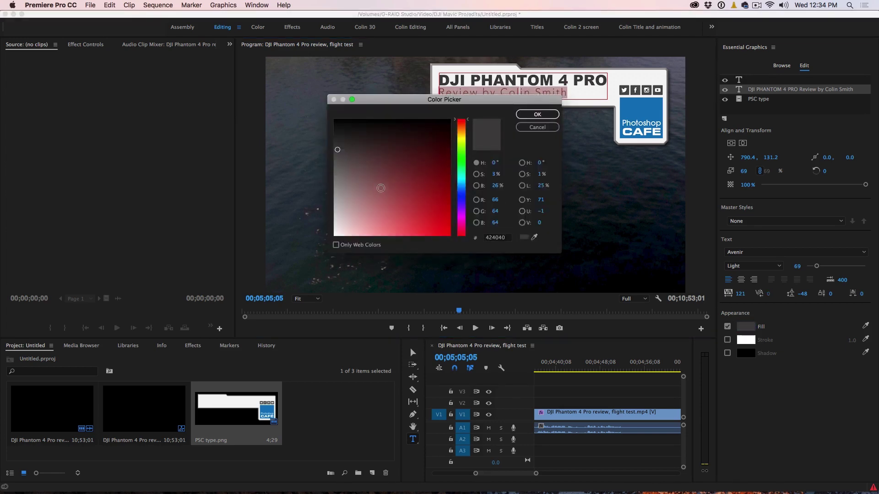
left_click(338, 178)
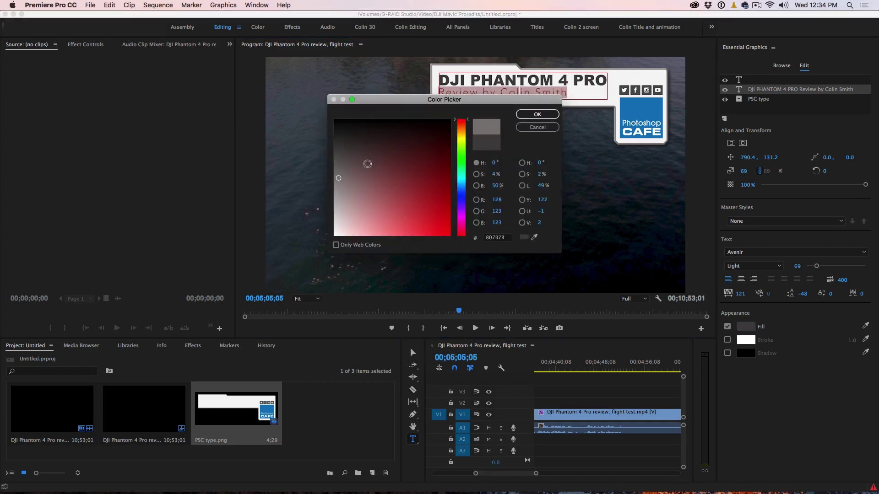
left_click(537, 115)
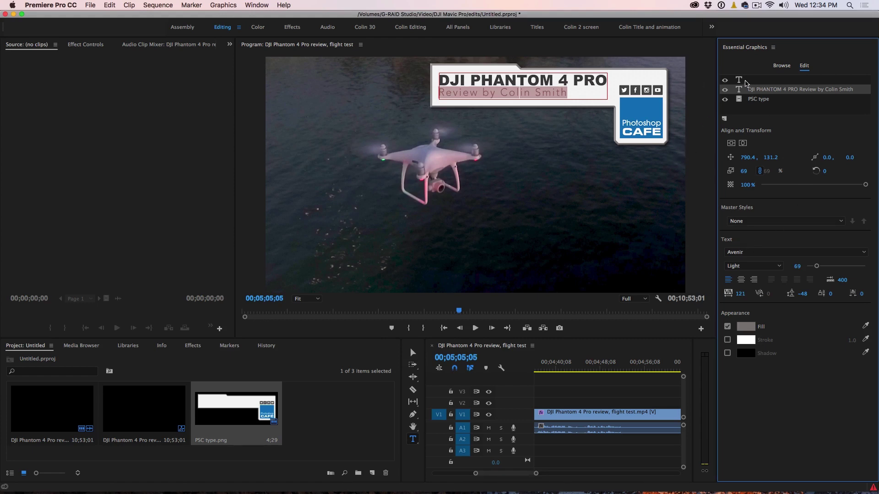
left_click(746, 81)
Delete the stray empty text layer from the title graphic
right_click(747, 81)
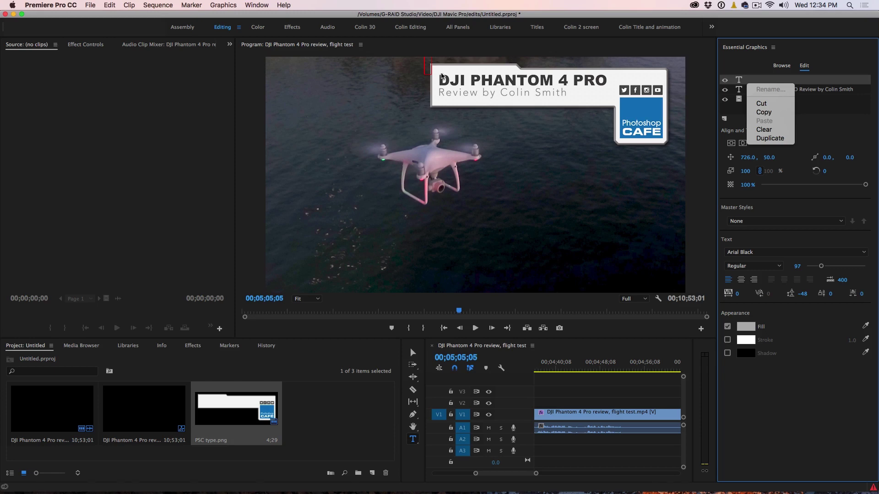
left_click(764, 130)
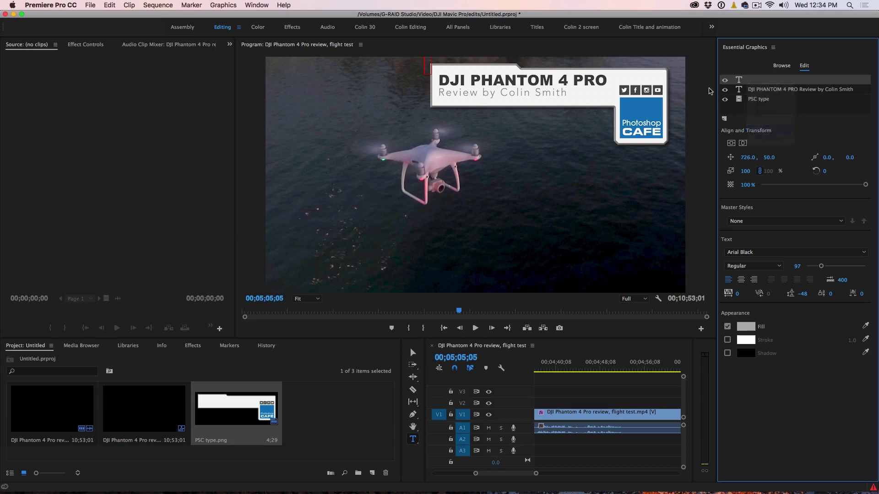
left_click(770, 80)
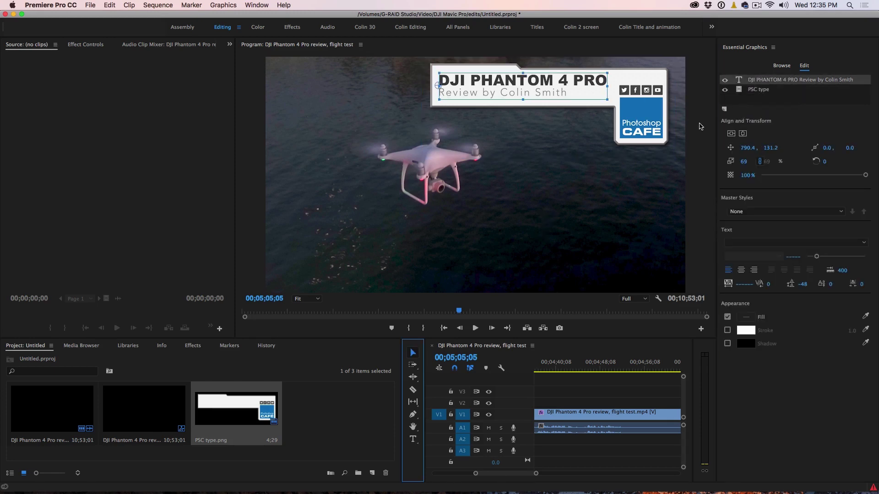
Place the PSC type banner at position 1288.8, 242.4 with scale 55 behind the title
left_click(497, 232)
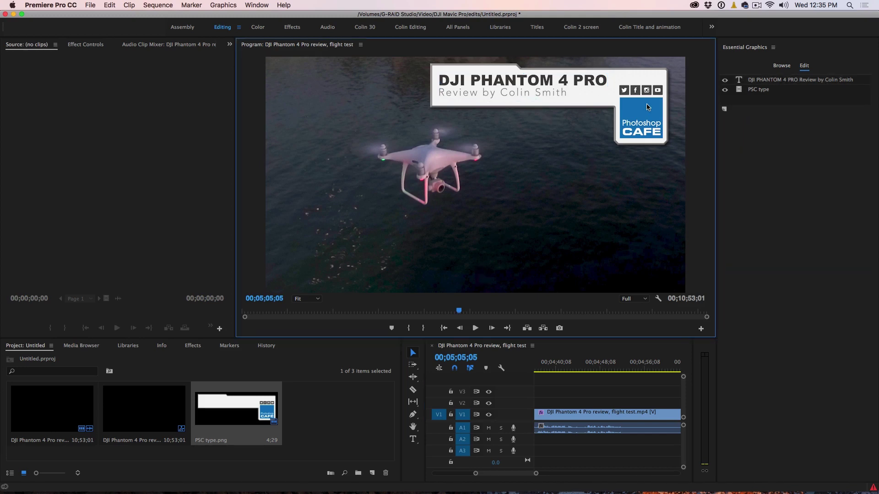
key("super+z")
left_click(551, 85)
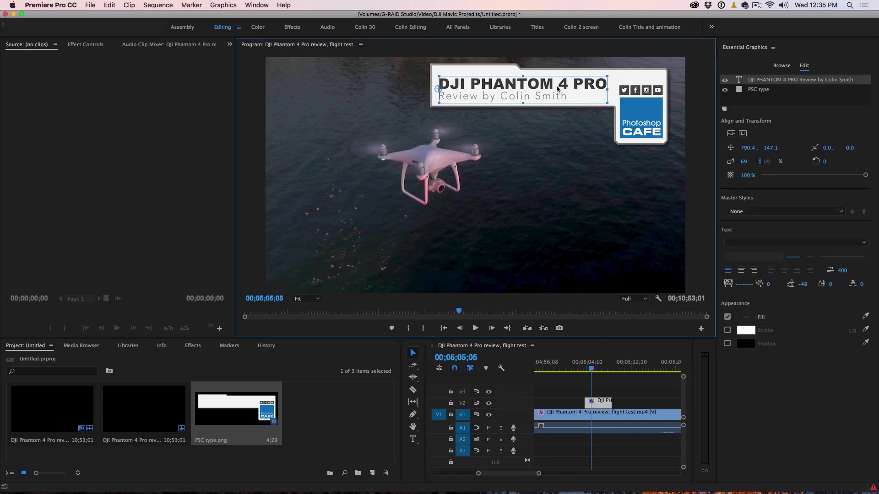
left_click(590, 144)
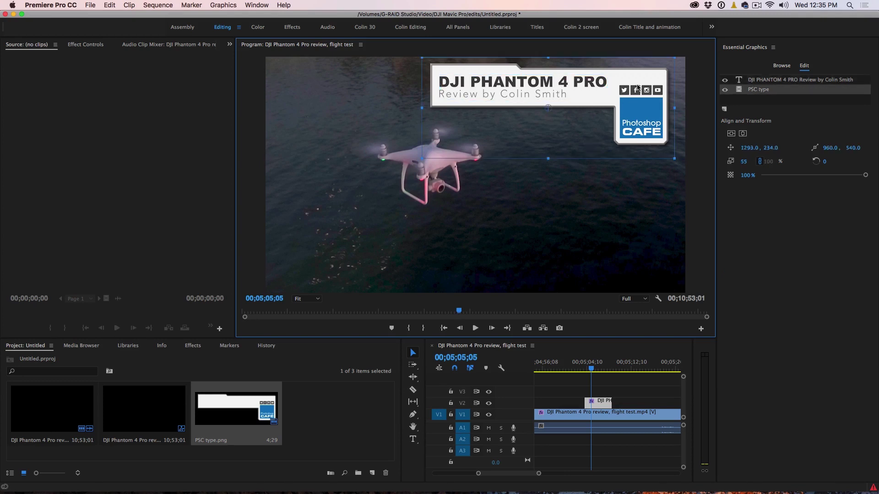
mouse_move(645, 85)
left_mouse_down()
mouse_move(636, 90)
mouse_move(643, 85)
left_mouse_up()
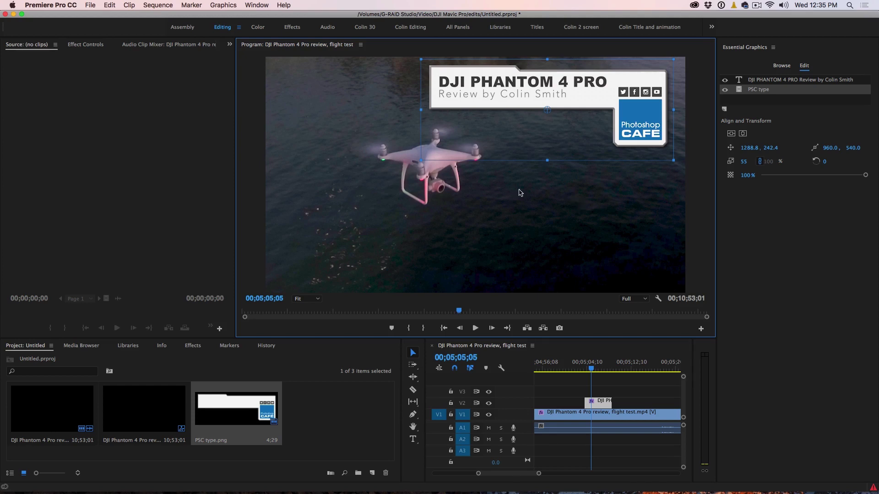
left_click(85, 48)
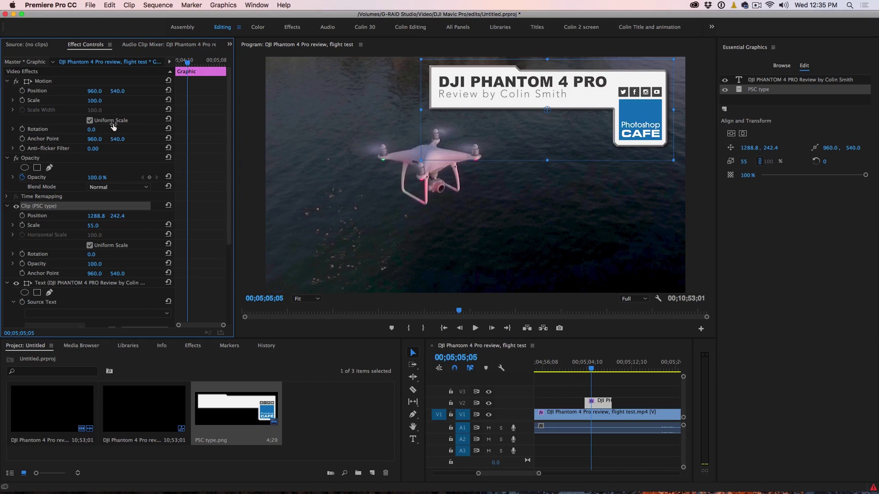
Move the whole title graphic right to Motion Position X 984 and widen the Effect Controls panel
mouse_move(91, 96)
left_mouse_down()
mouse_move(69, 96)
mouse_move(98, 93)
left_mouse_up()
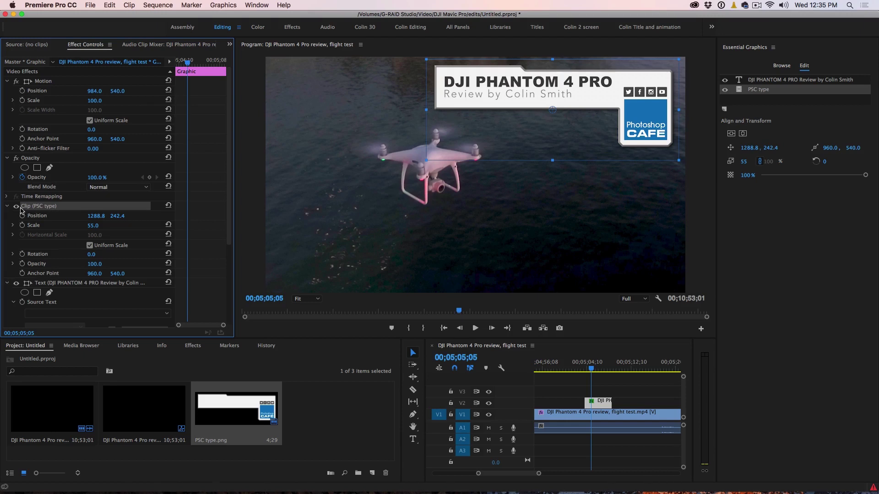
left_click(17, 206)
left_click(16, 206)
left_click_drag(235, 92, 319, 92)
left_click_drag(257, 66, 486, 102)
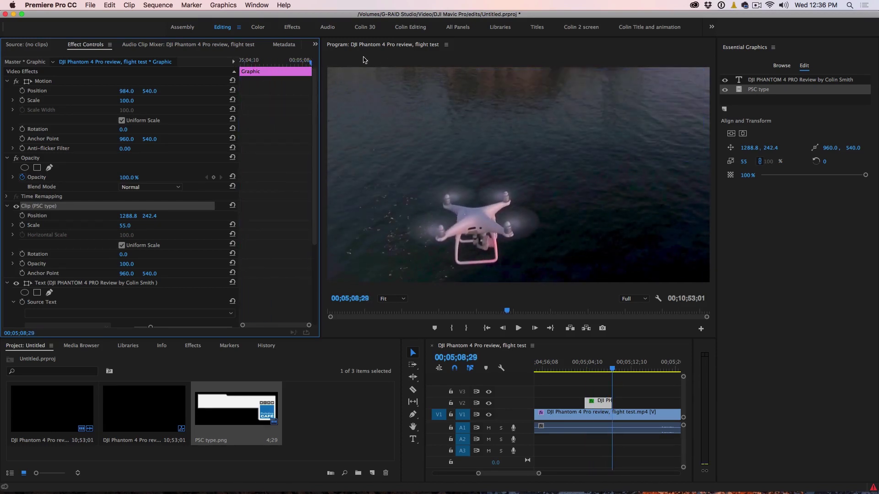
Add Position and Scale keyframes for the PSC type banner at 00;05;08;28, near the graphic's end
left_click(311, 64)
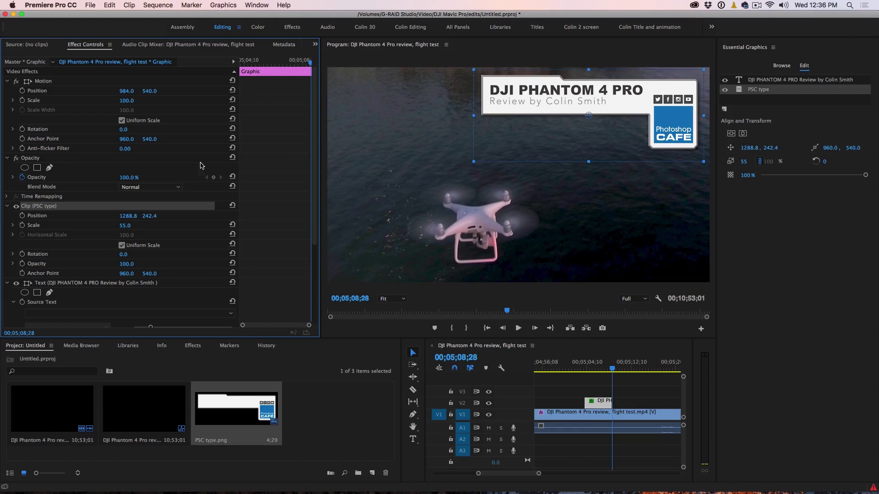
left_click(22, 216)
left_click(21, 225)
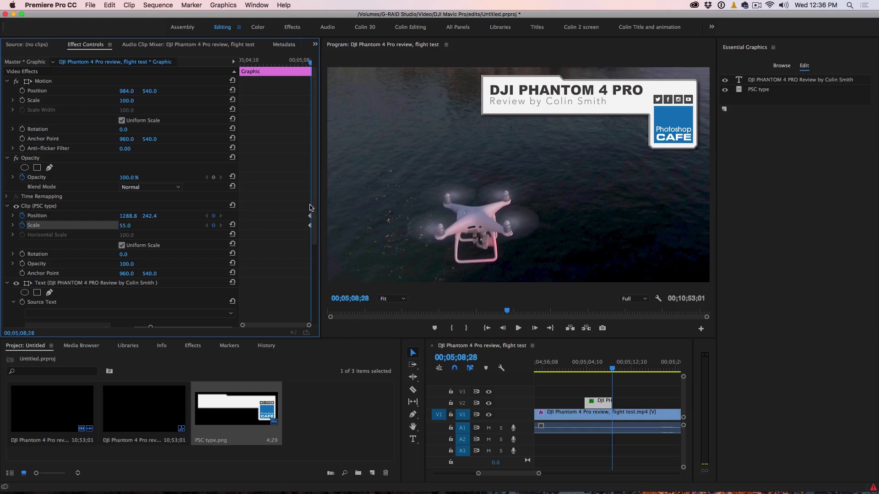
left_click_drag(313, 211, 312, 315)
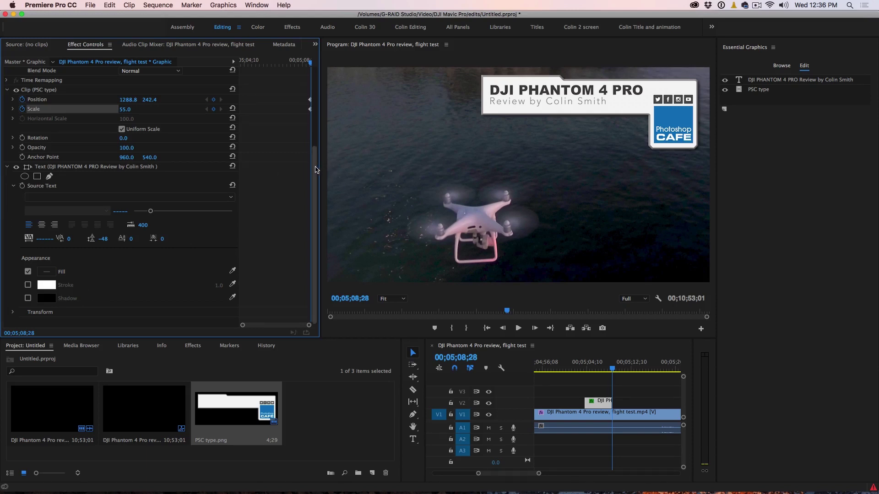
left_click_drag(314, 166, 311, 89)
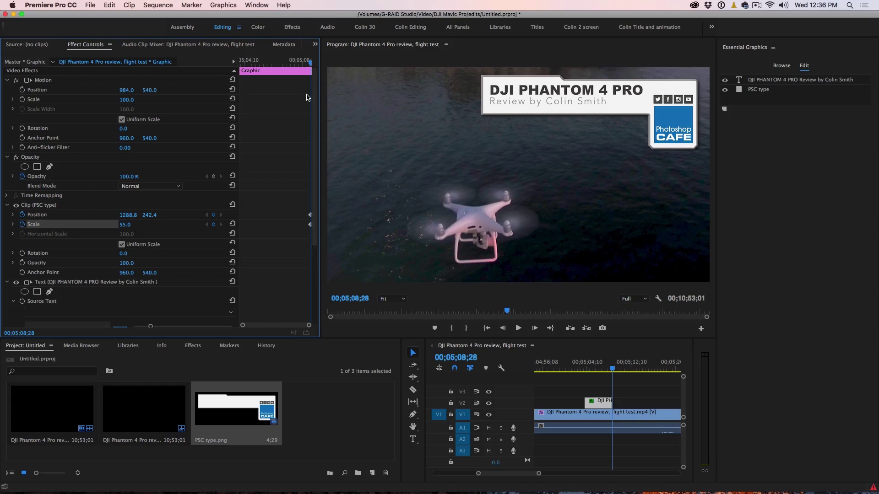
left_click_drag(310, 62, 234, 61)
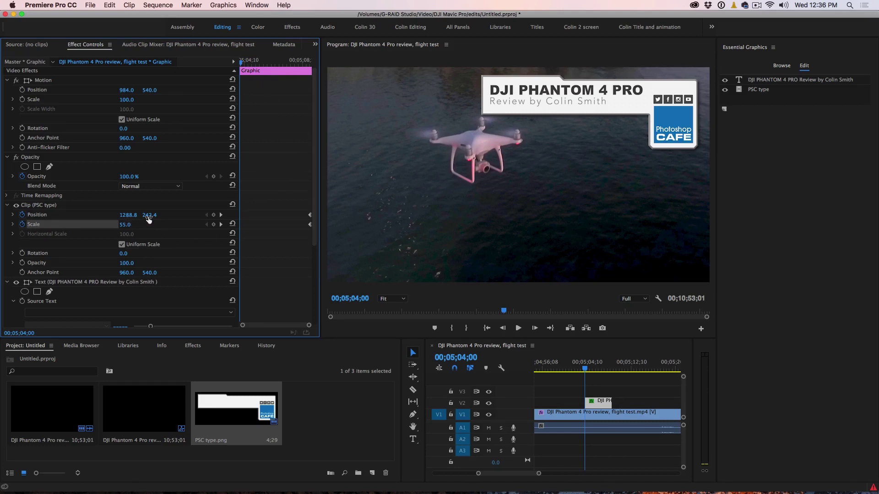
Start the banner at Position Y -190.6 and 0% opacity, keyframe 100% opacity later, and preview
left_click_drag(150, 214, 52, 214)
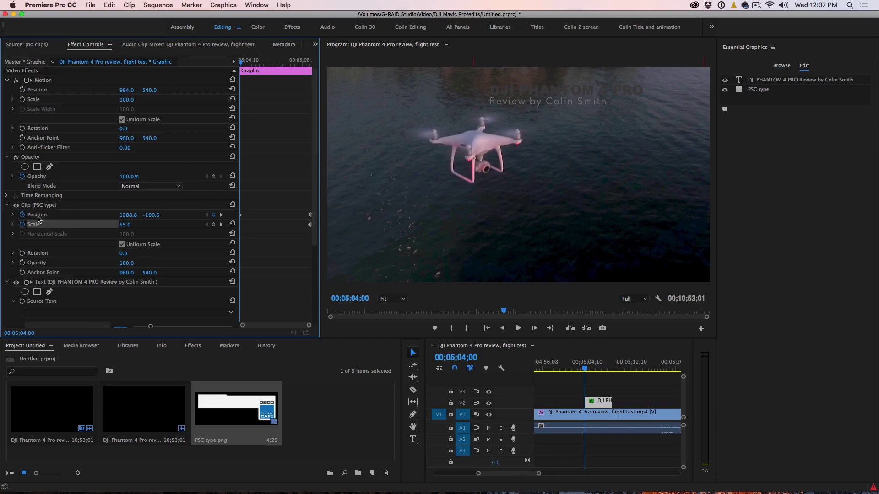
left_click(23, 264)
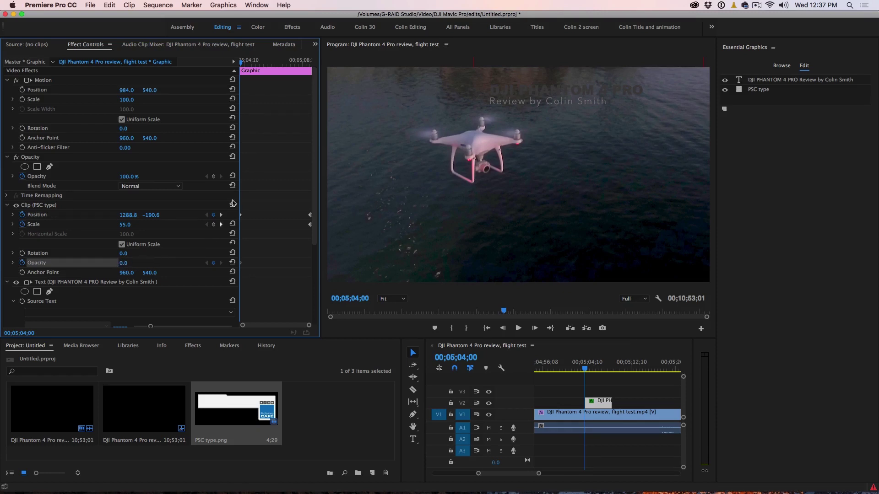
left_click_drag(242, 64, 314, 83)
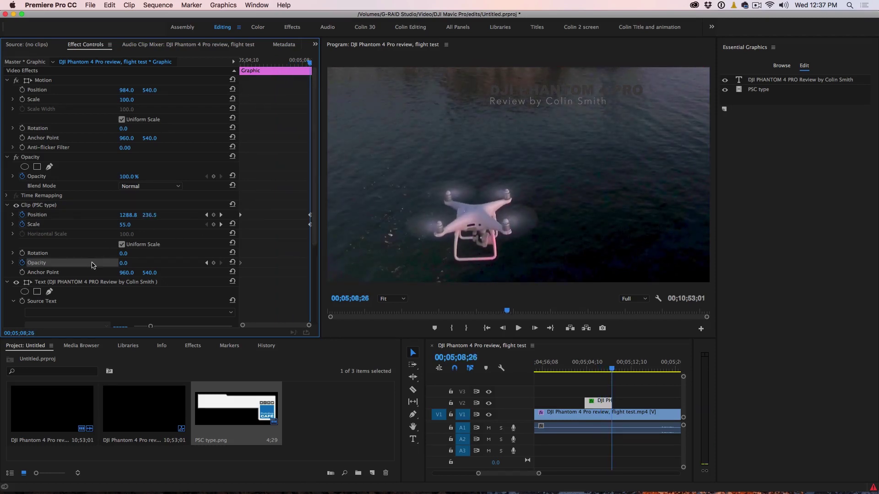
left_click_drag(126, 265, 165, 265)
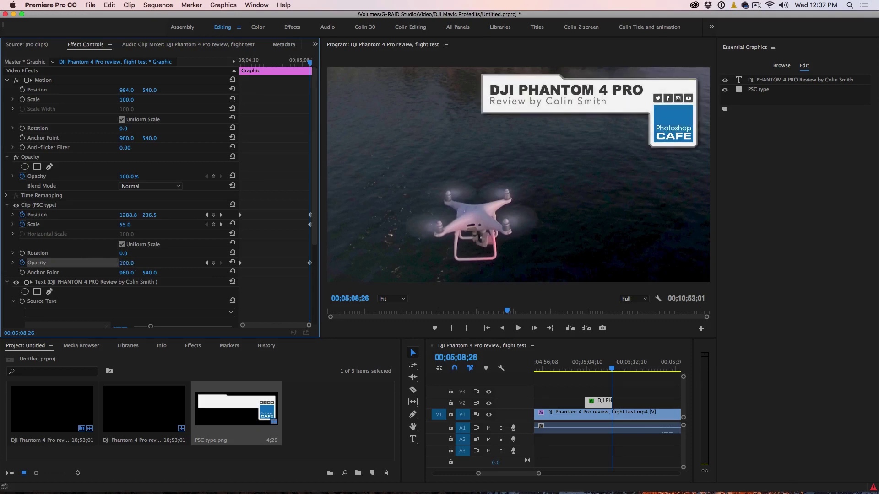
left_click_drag(309, 61, 247, 91)
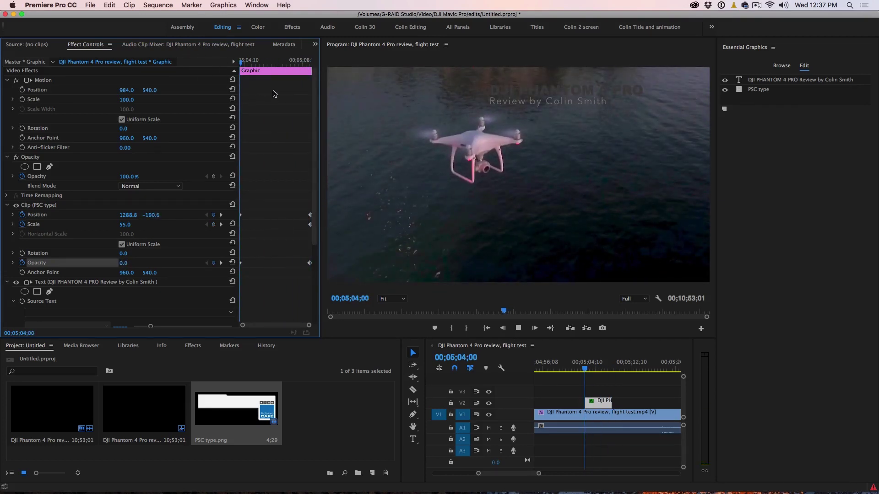
key("space")
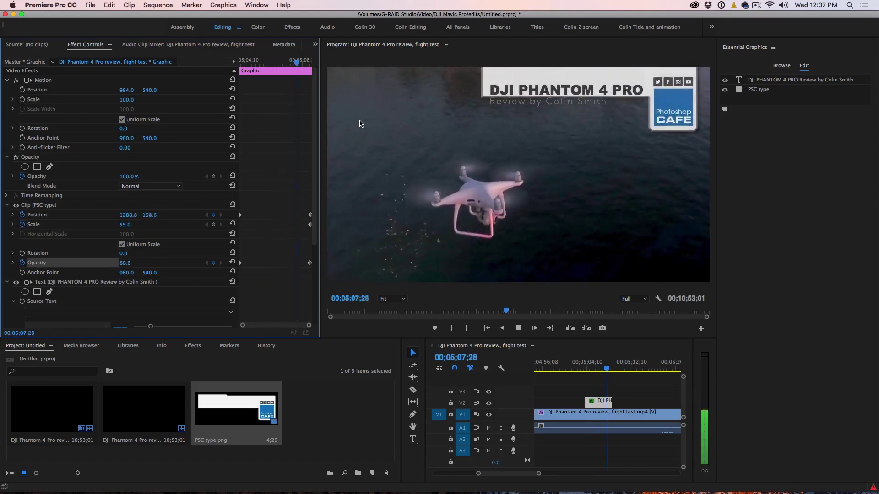
Select all the banner's Position, Scale and Opacity keyframes and replay the animation
key("space")
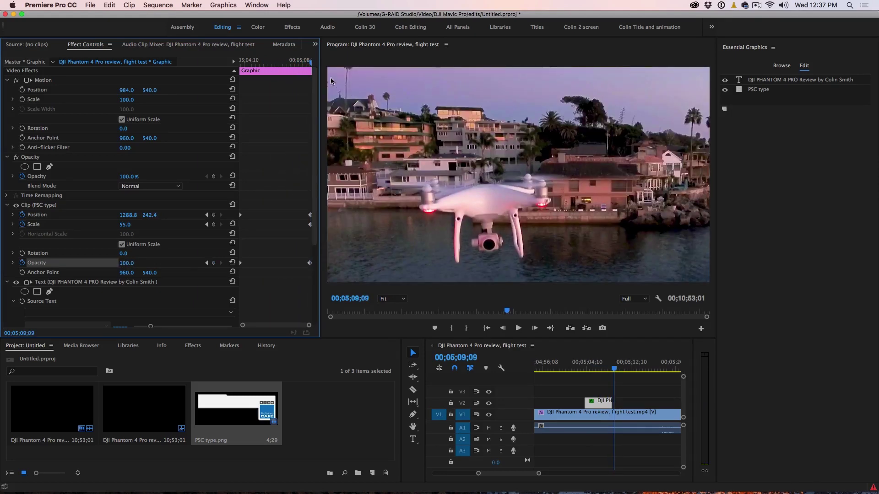
left_click(310, 64)
left_click_drag(310, 64, 266, 64)
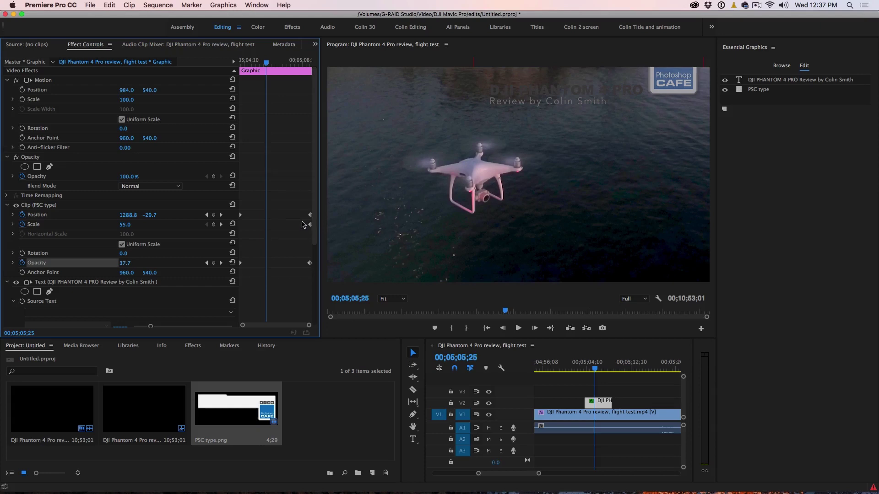
left_click_drag(301, 196, 257, 260)
left_click_drag(266, 61, 239, 62)
key("space")
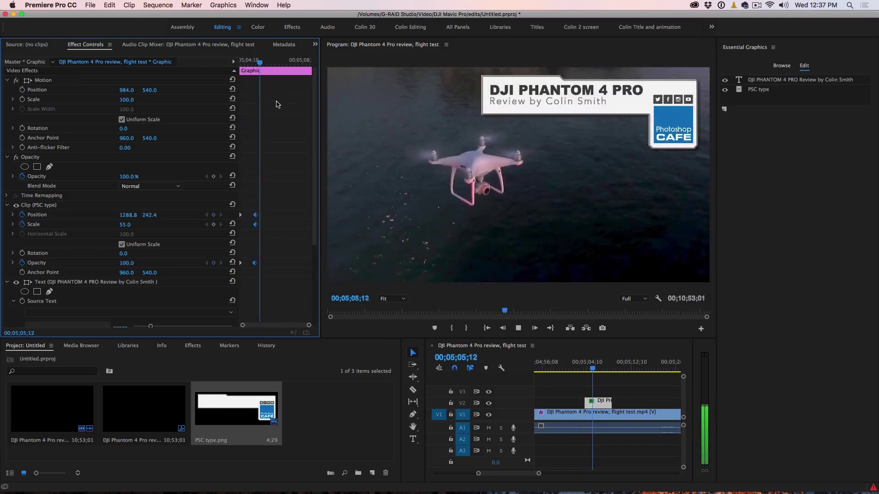
key("space")
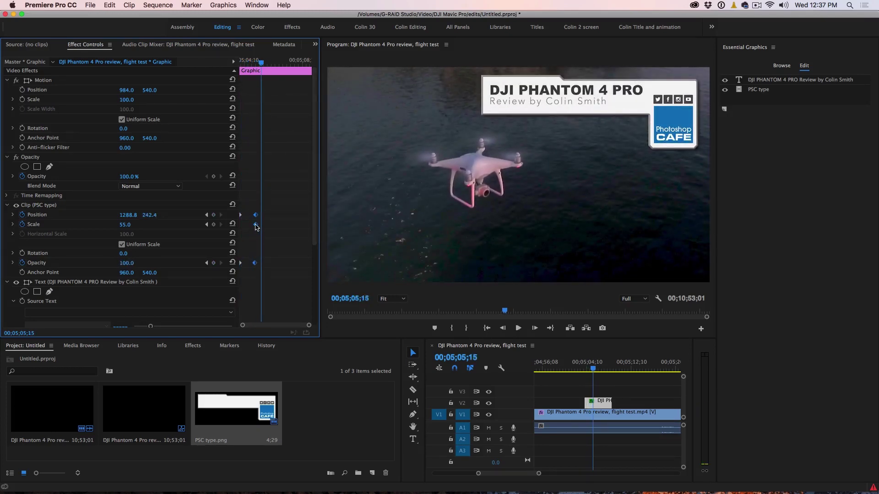
Drag the selected keyframes earlier so the slide-and-fade settles sooner, replaying to check timing
left_click_drag(256, 226, 247, 227)
left_click_drag(263, 64, 240, 64)
key("space")
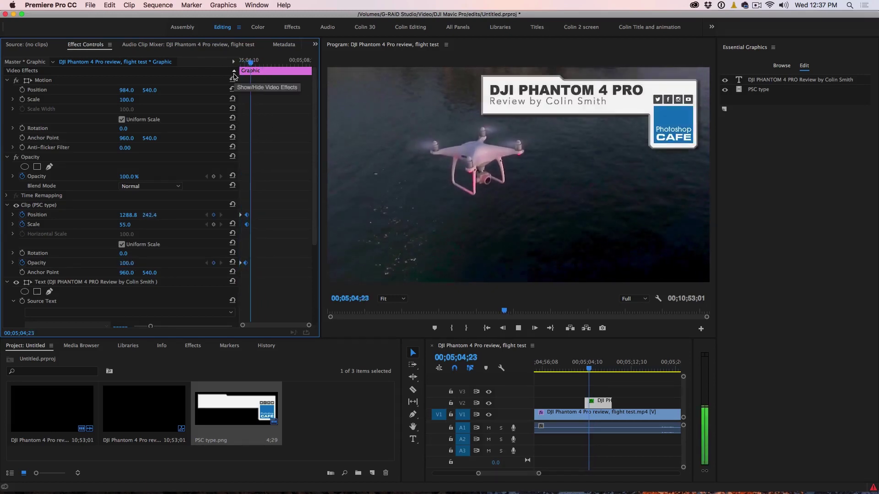
key("space")
left_click_drag(247, 226, 245, 225)
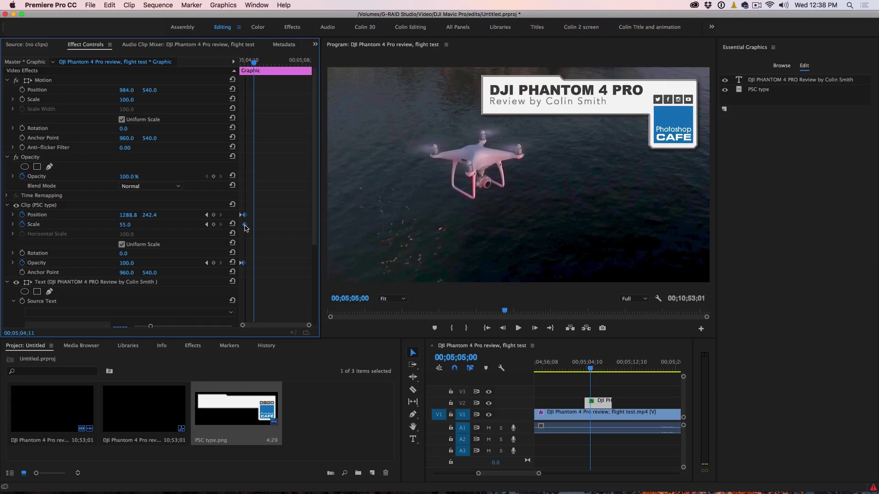
left_click_drag(258, 62, 240, 62)
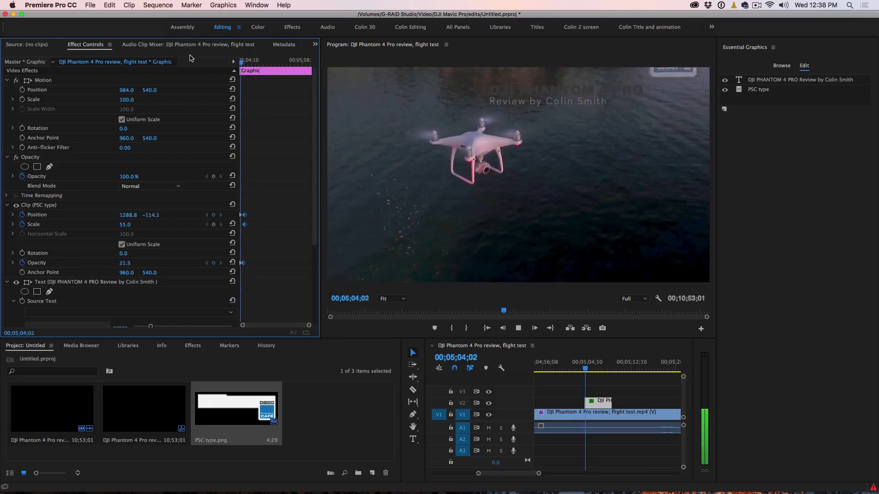
key("space")
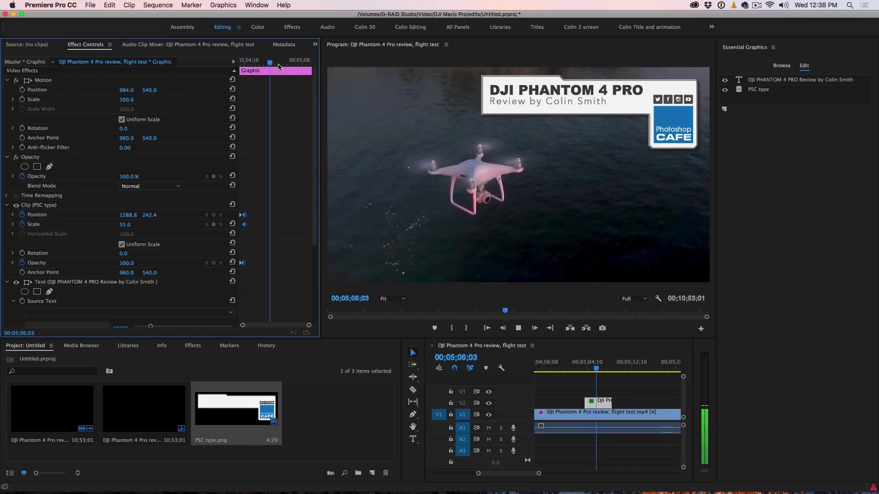
key("space")
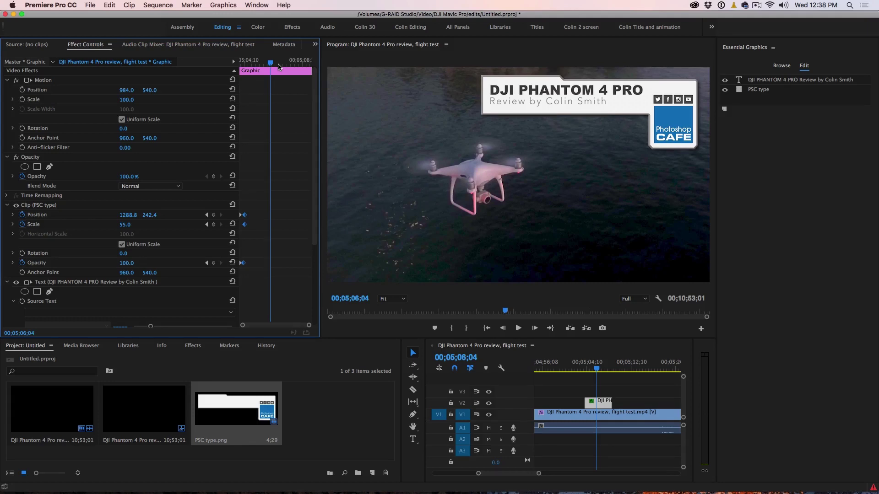